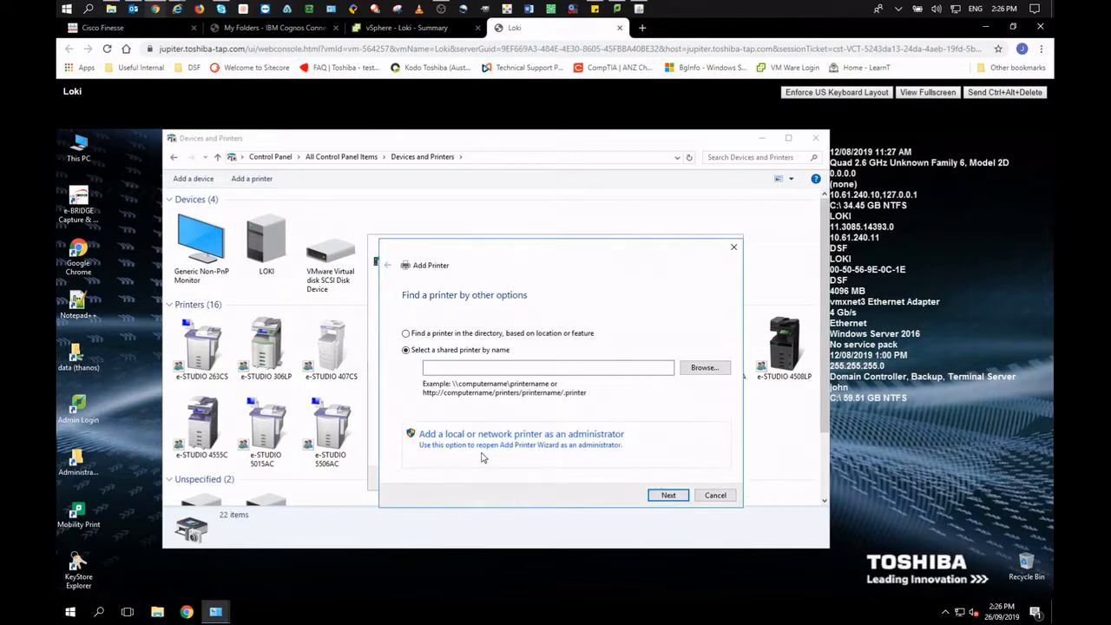
As administrator, add a manual local printer on the nul port using the TOSHIBA V4 Printer driver.
{"action": "left_click", "coordinate": [484, 446]}
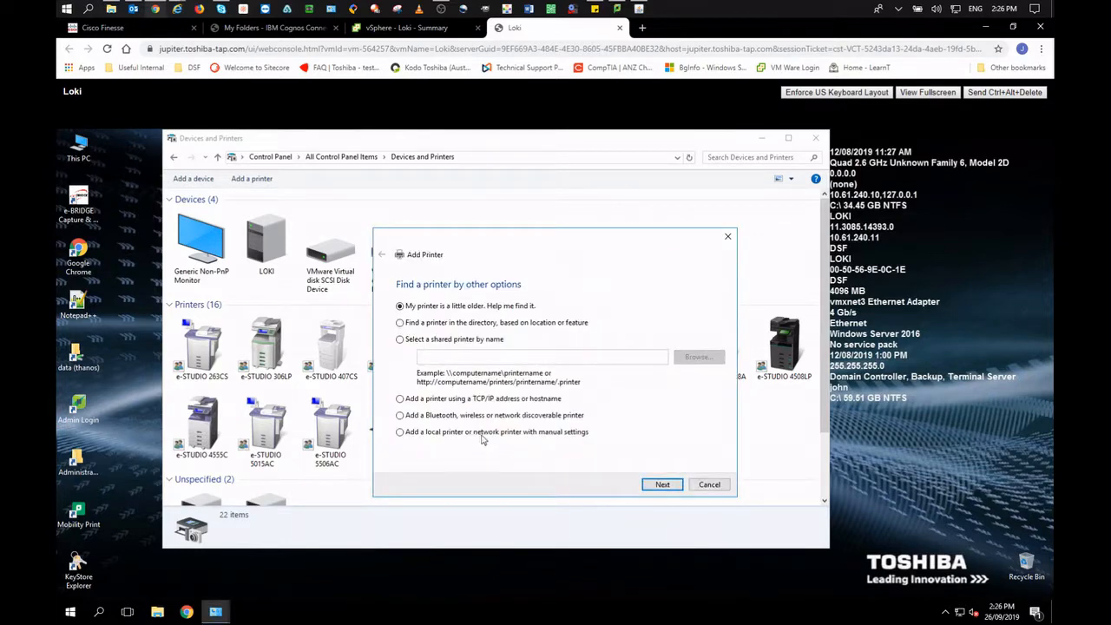
{"action": "left_click", "coordinate": [663, 484]}
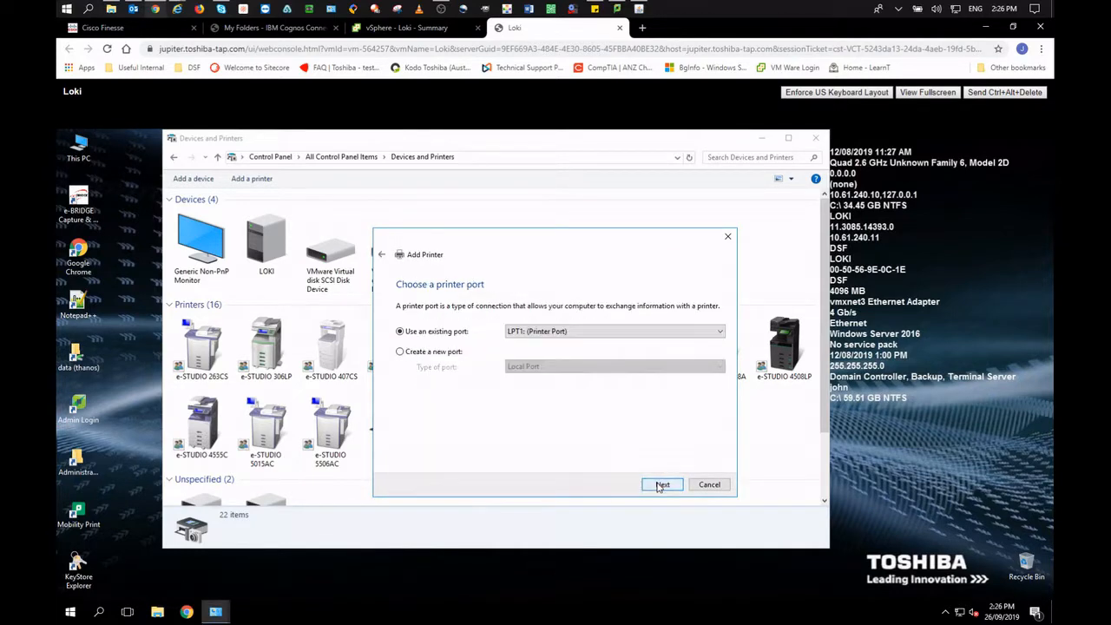
{"action": "left_click", "coordinate": [606, 337]}
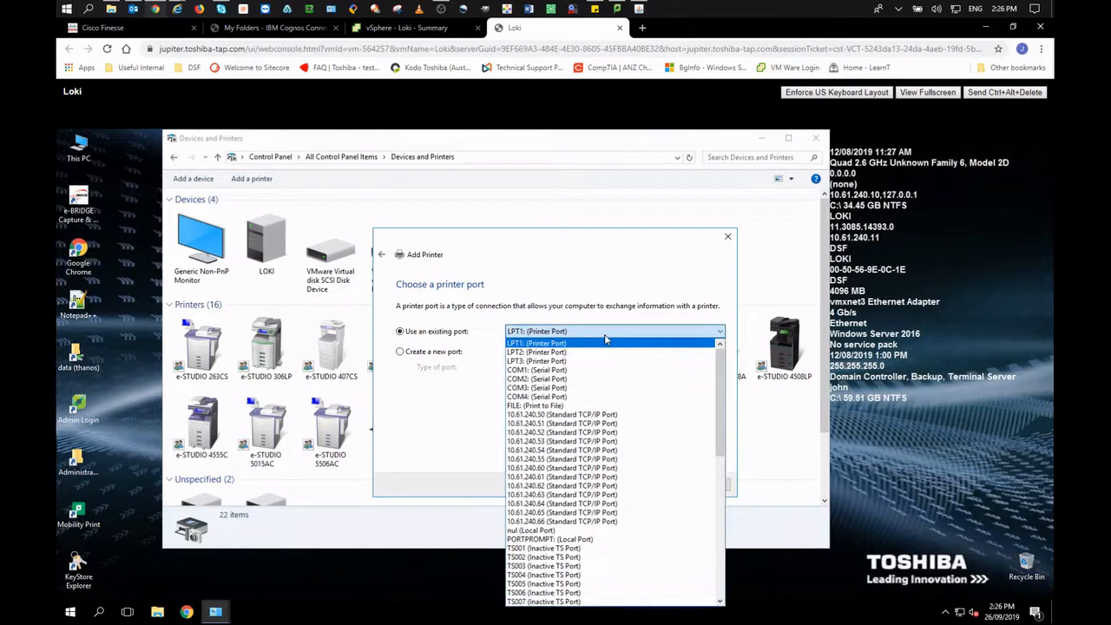
{"action": "left_click", "coordinate": [540, 531]}
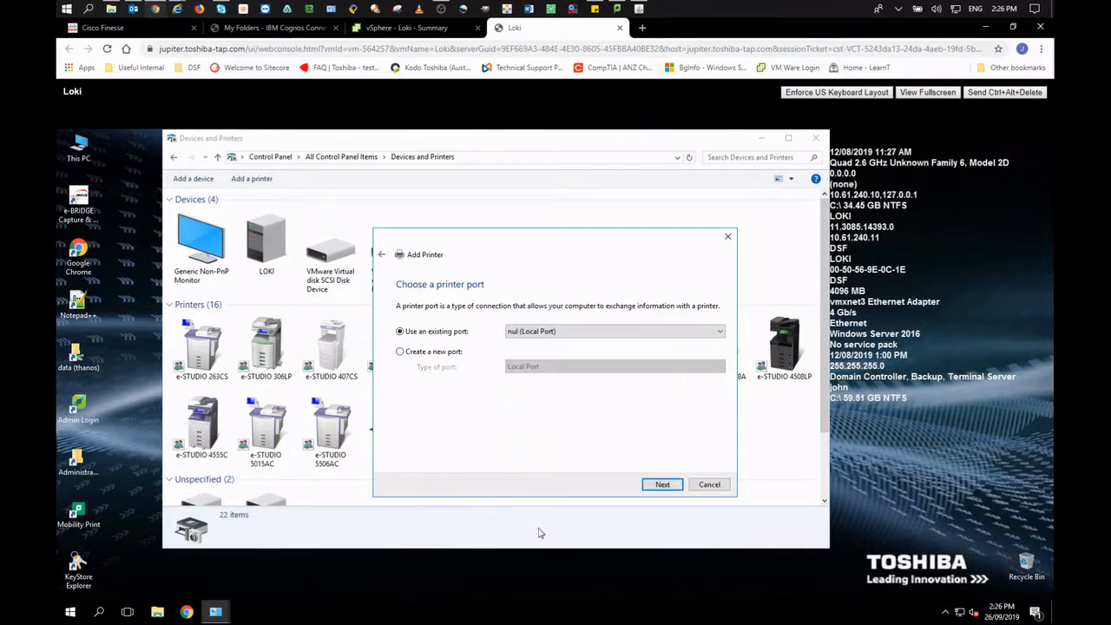
{"action": "left_click", "coordinate": [673, 488]}
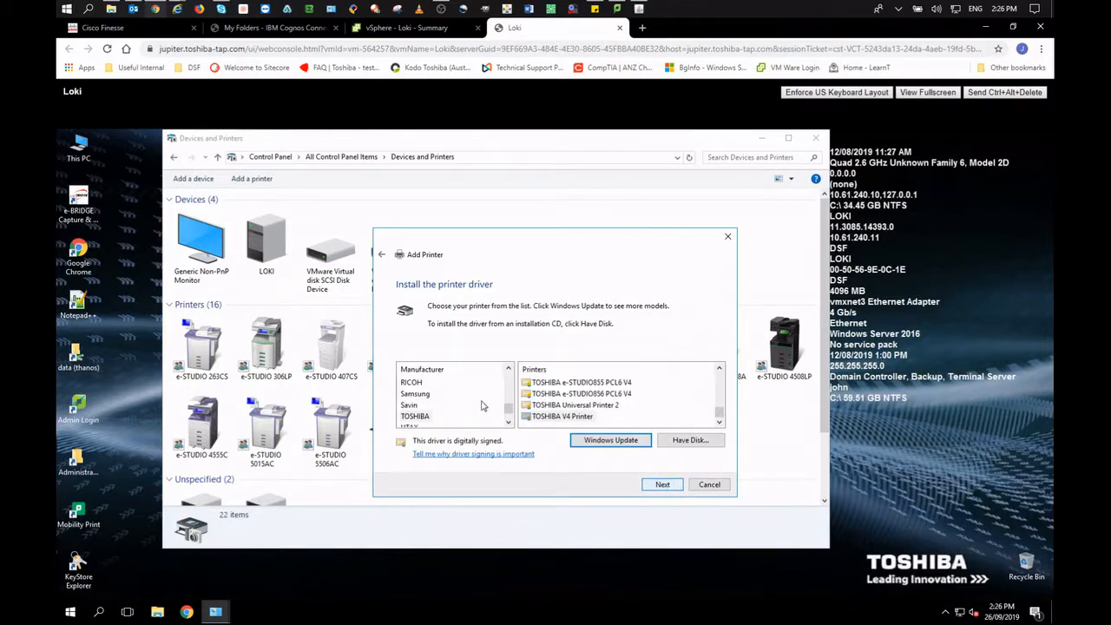
{"action": "left_click", "coordinate": [452, 420]}
{"action": "left_click", "coordinate": [551, 418]}
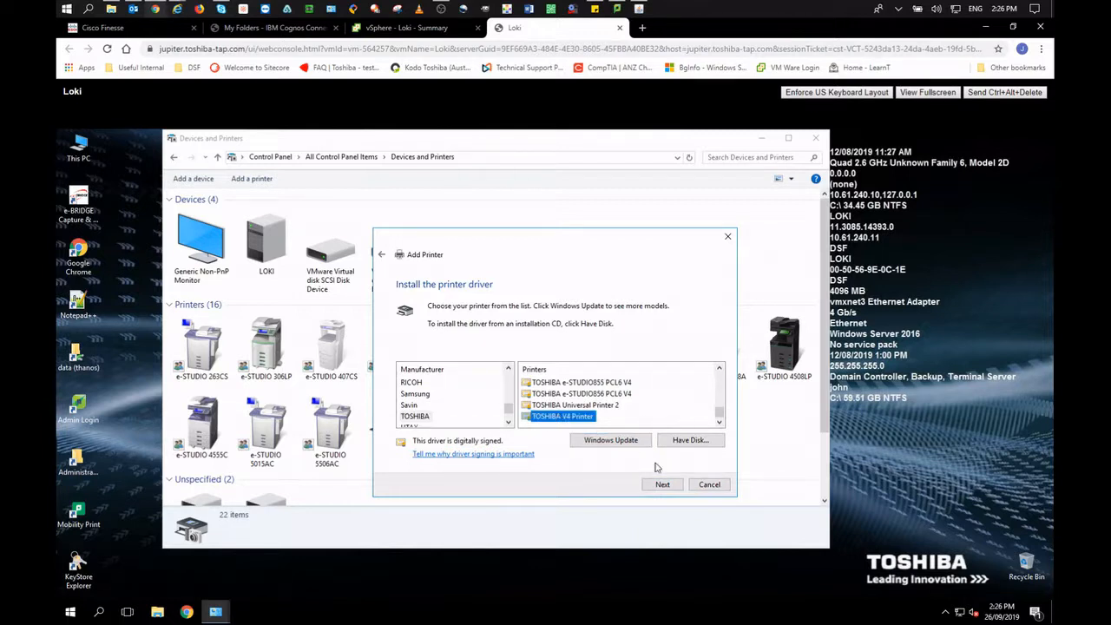
{"action": "left_click", "coordinate": [667, 487]}
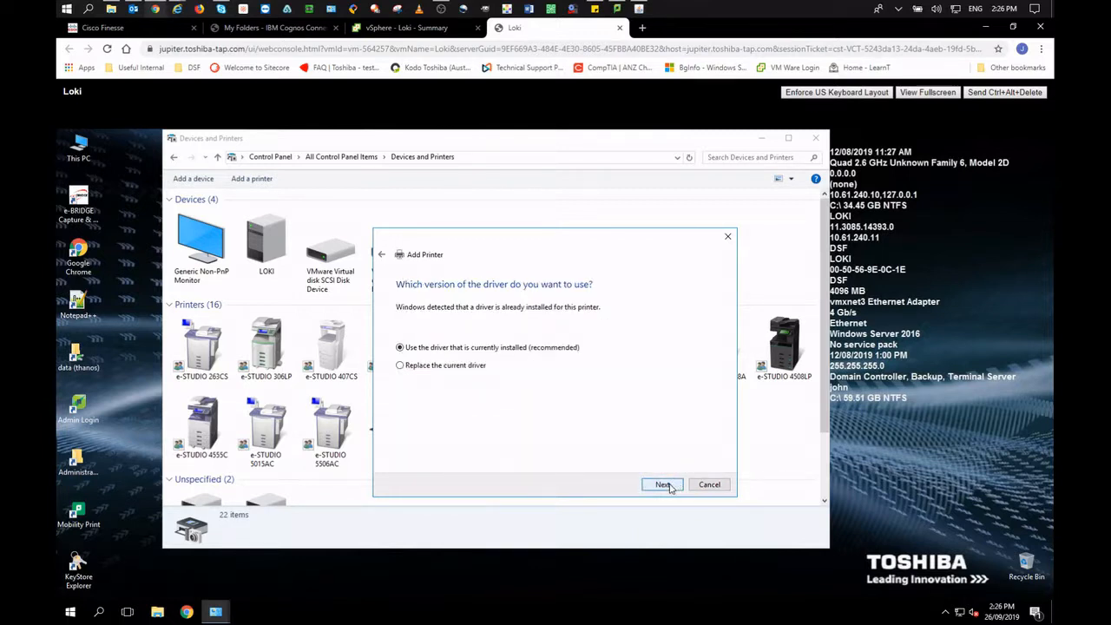
Keep the current driver, name the printer Virtual Queue, share it with location DSF, and finish.
{"action": "left_click", "coordinate": [665, 485]}
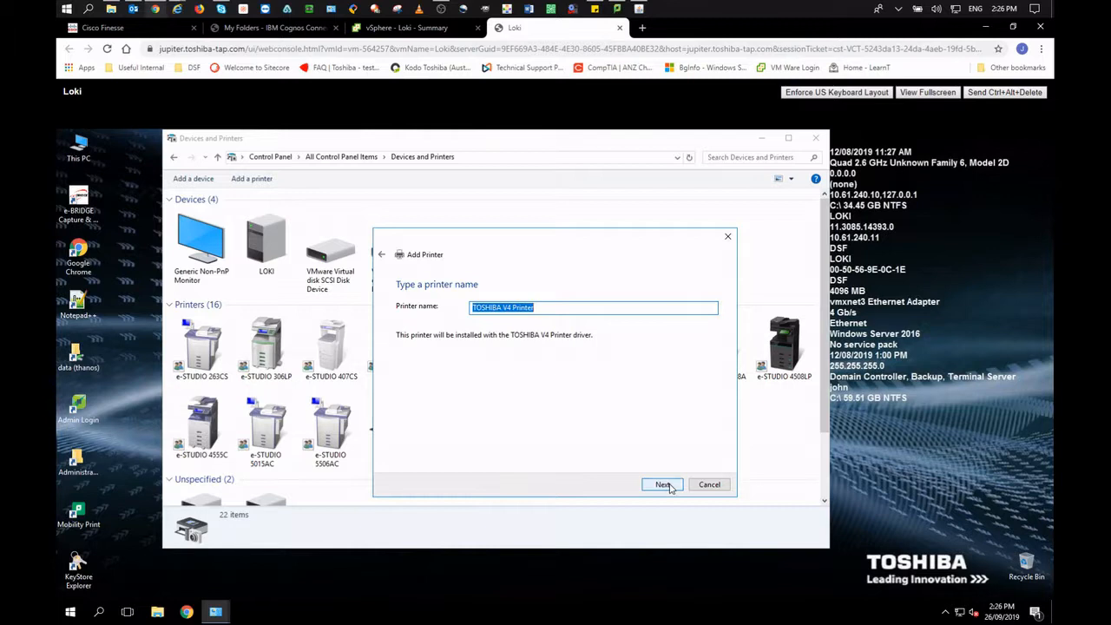
{"action": "type", "text": "Virtual Queu"}
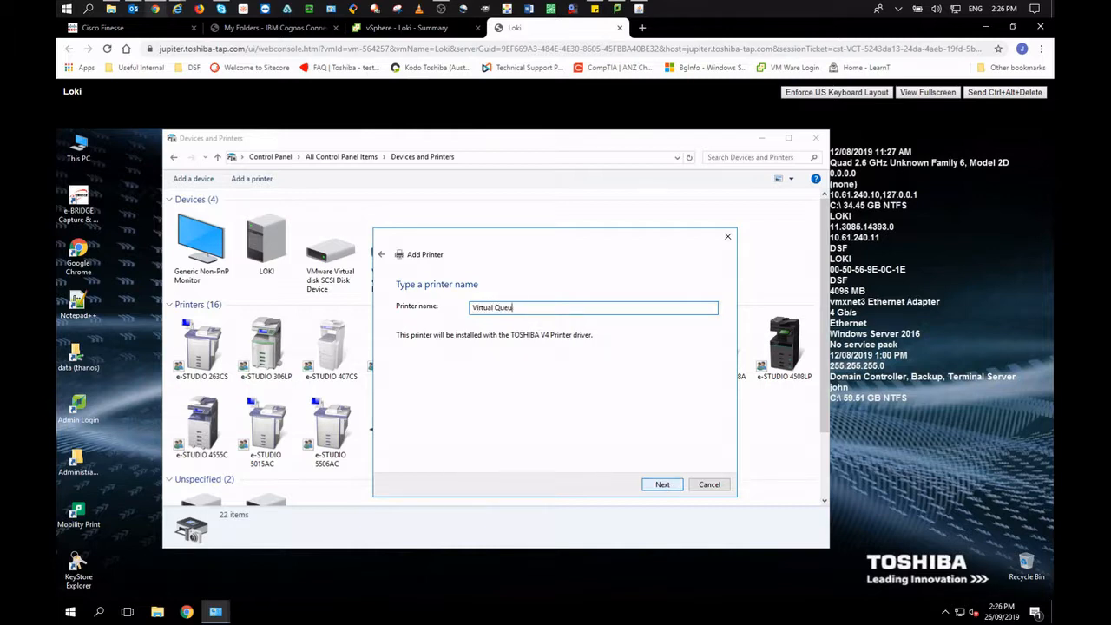
{"action": "type", "text": "e"}
{"action": "left_click", "coordinate": [668, 487]}
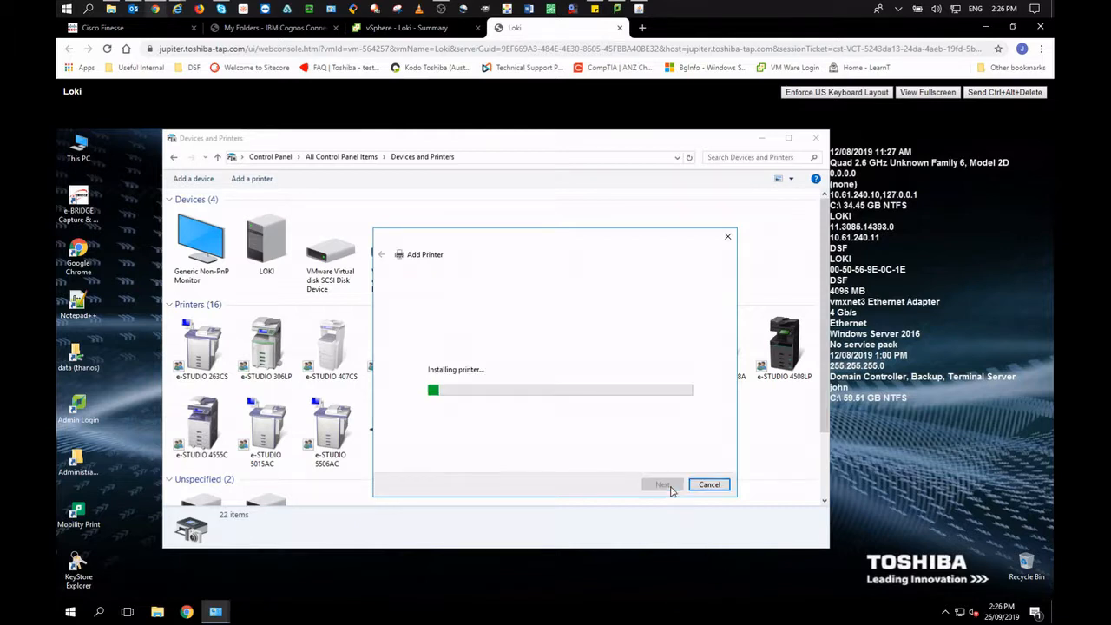
{"action": "left_click", "coordinate": [573, 405]}
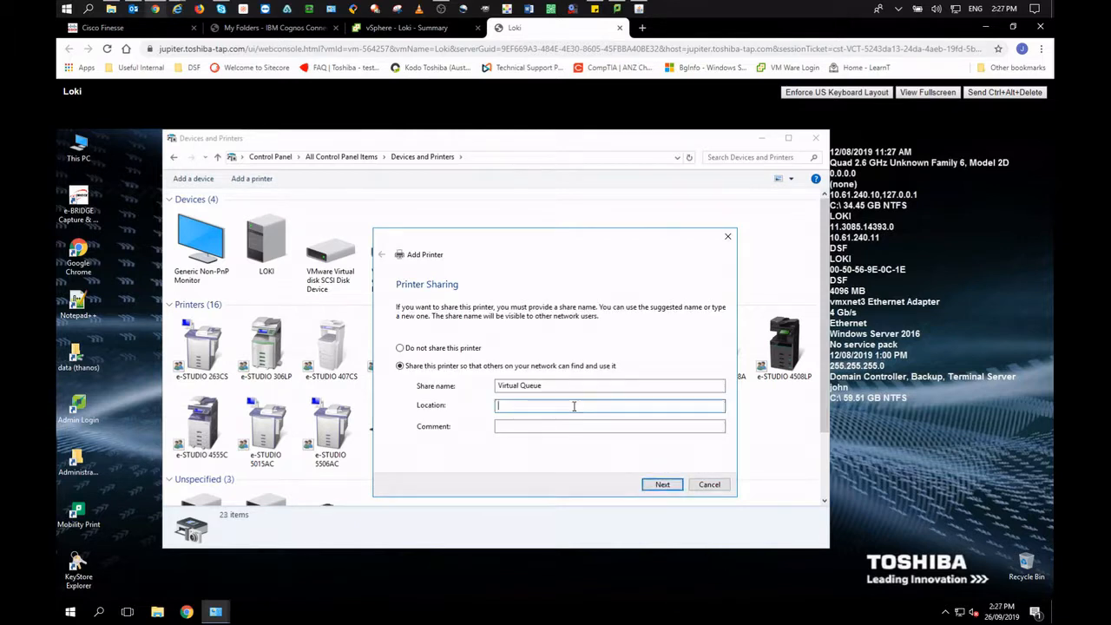
{"action": "type", "text": "DSF"}
{"action": "left_click", "coordinate": [662, 484]}
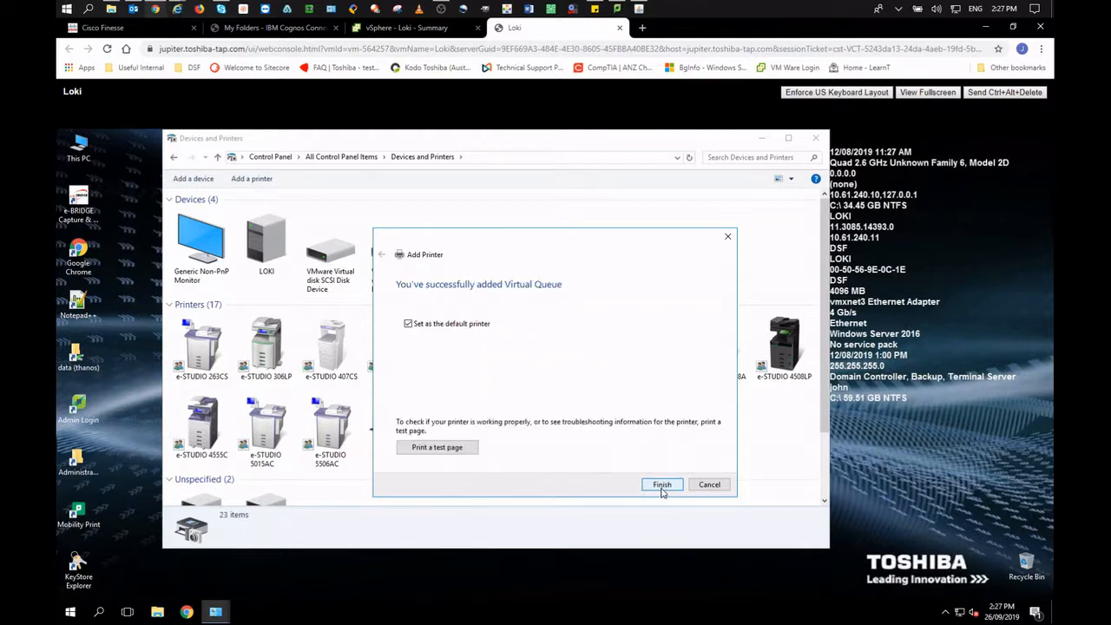
{"action": "left_click", "coordinate": [662, 485]}
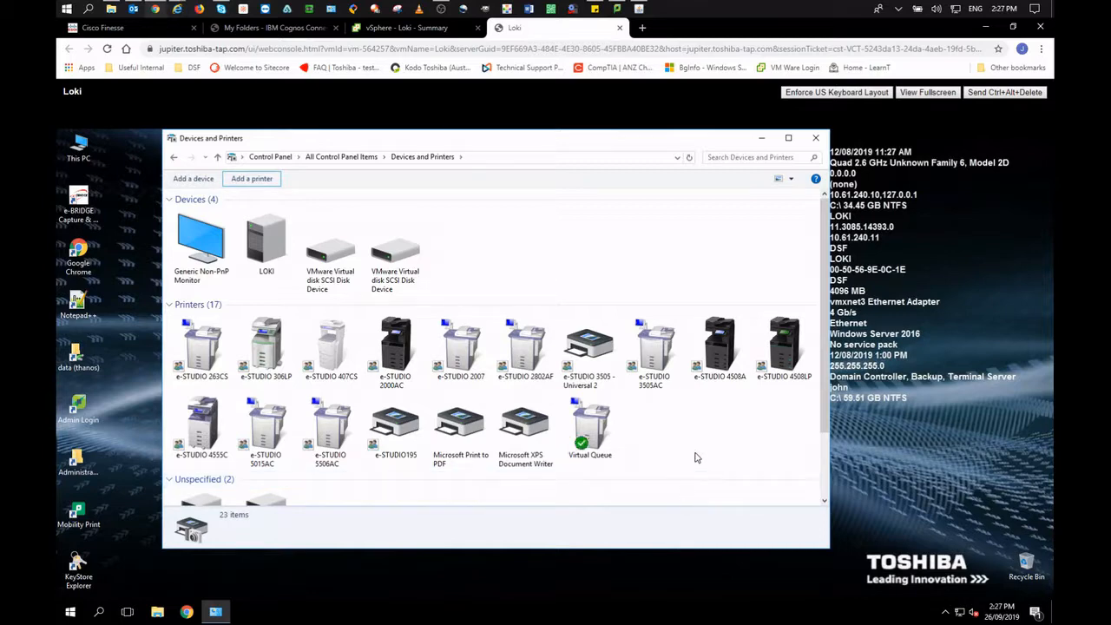
In Virtual Queue's printer properties, disable advanced printing features and apply.
{"action": "right_click", "coordinate": [589, 427]}
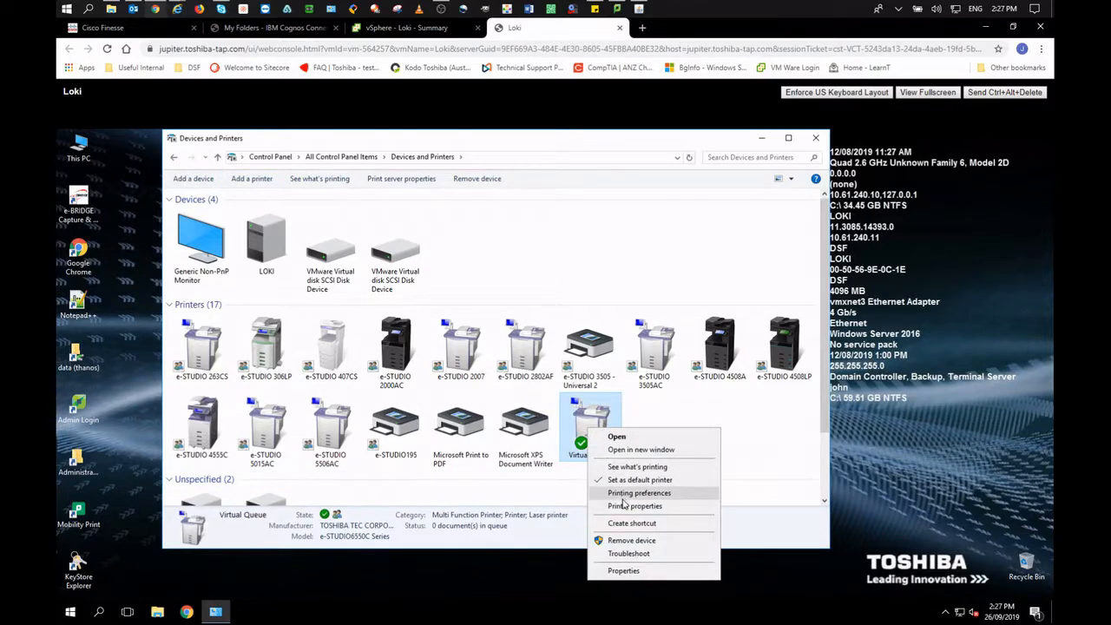
{"action": "left_click", "coordinate": [632, 506]}
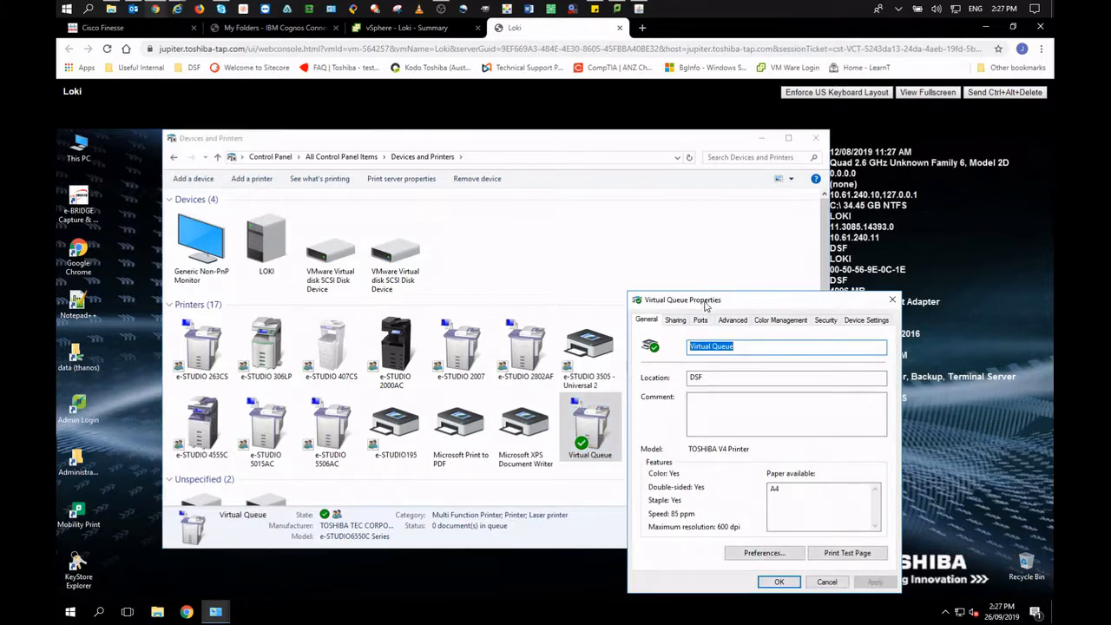
{"action": "left_click_drag", "start_coordinate": [708, 301], "coordinate": [534, 265]}
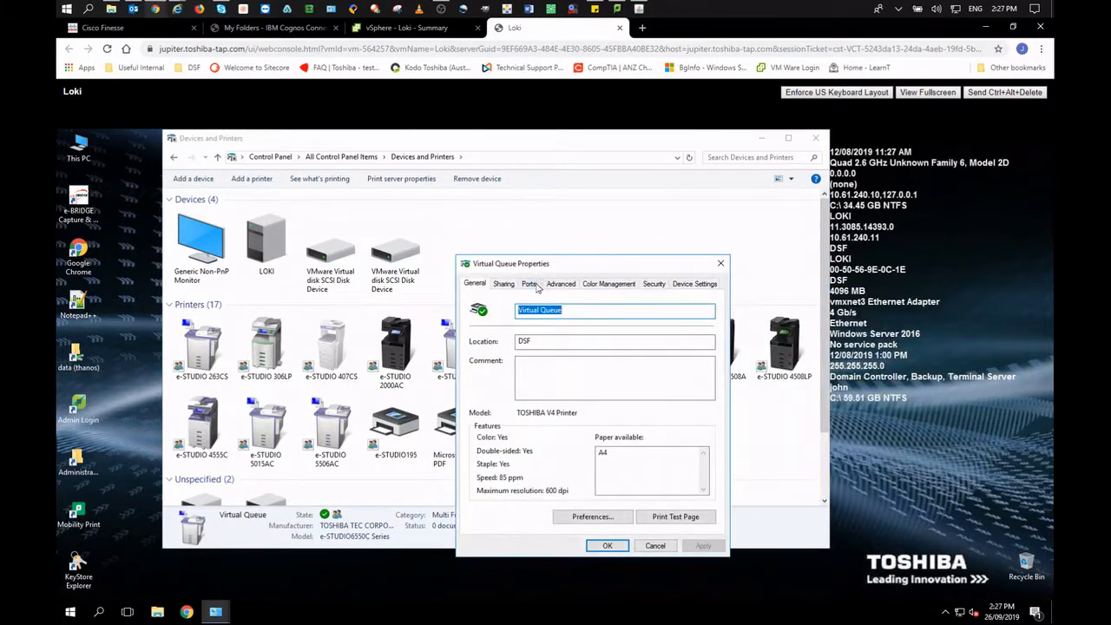
{"action": "left_click", "coordinate": [560, 285]}
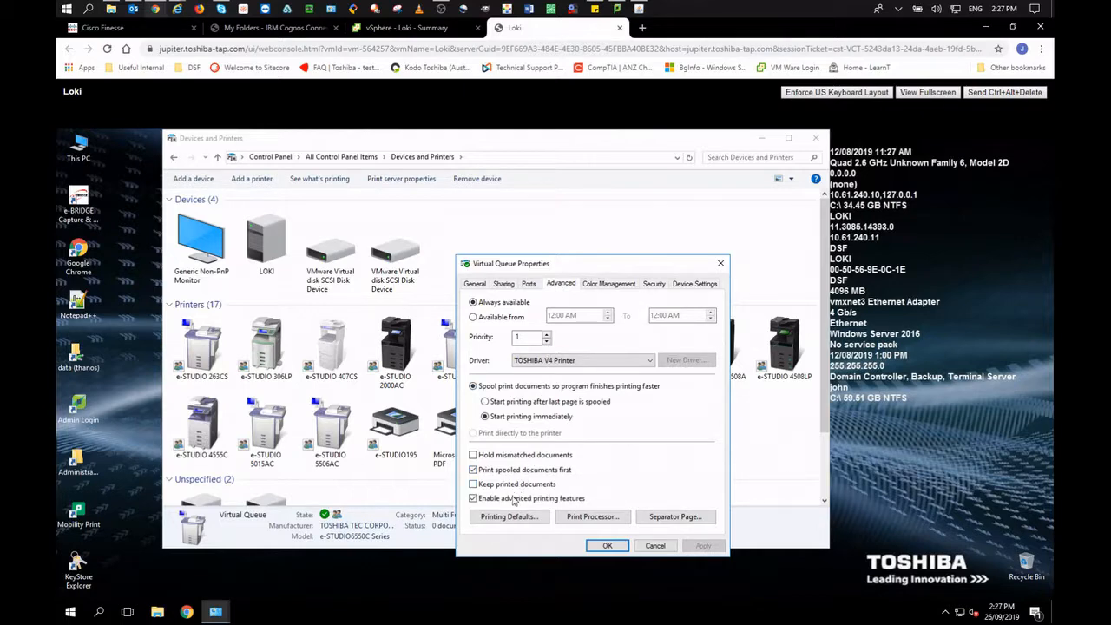
{"action": "left_click", "coordinate": [513, 502]}
{"action": "left_click", "coordinate": [703, 546]}
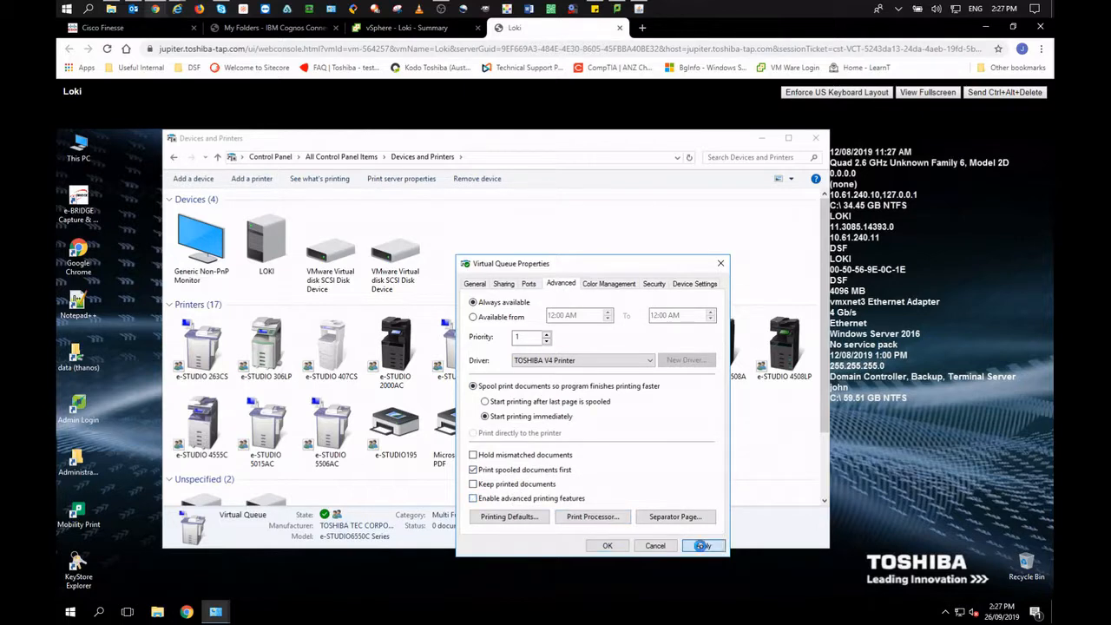
Enable List in the directory on the Sharing settings, apply, and close the properties.
{"action": "left_click", "coordinate": [504, 285]}
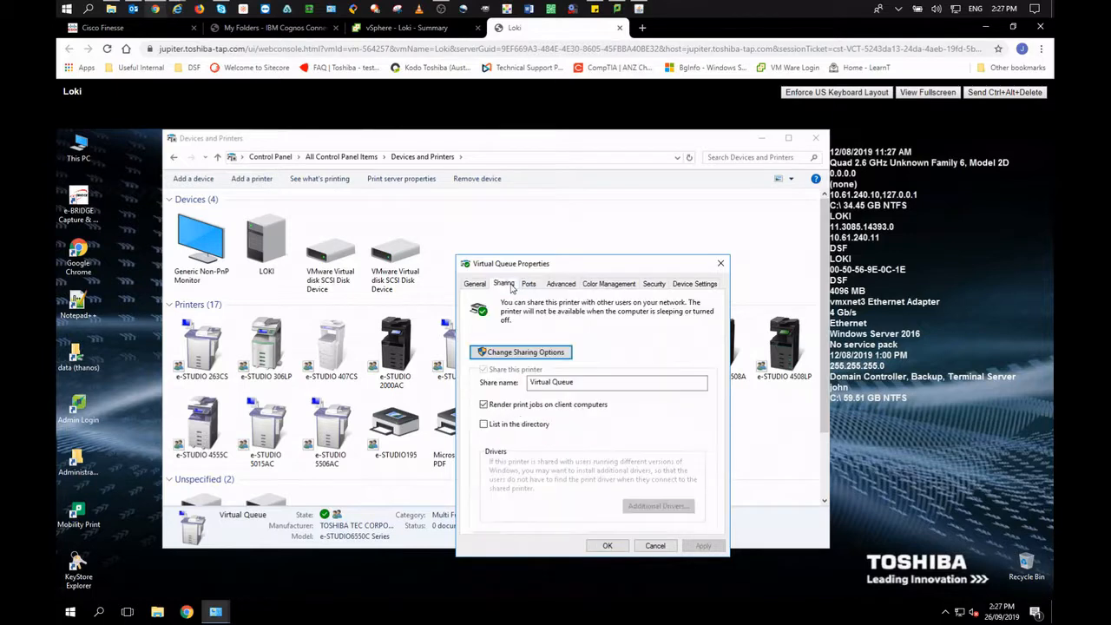
{"action": "left_click_drag", "start_coordinate": [590, 383], "coordinate": [520, 385]}
{"action": "left_click", "coordinate": [531, 427]}
{"action": "left_click", "coordinate": [704, 546]}
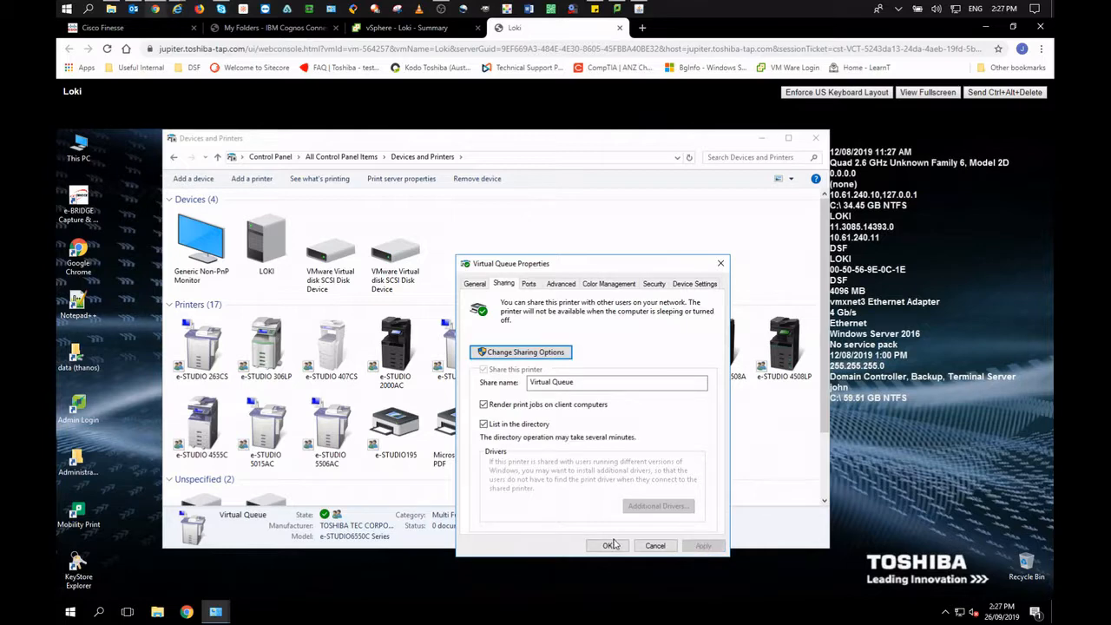
{"action": "left_click", "coordinate": [607, 546]}
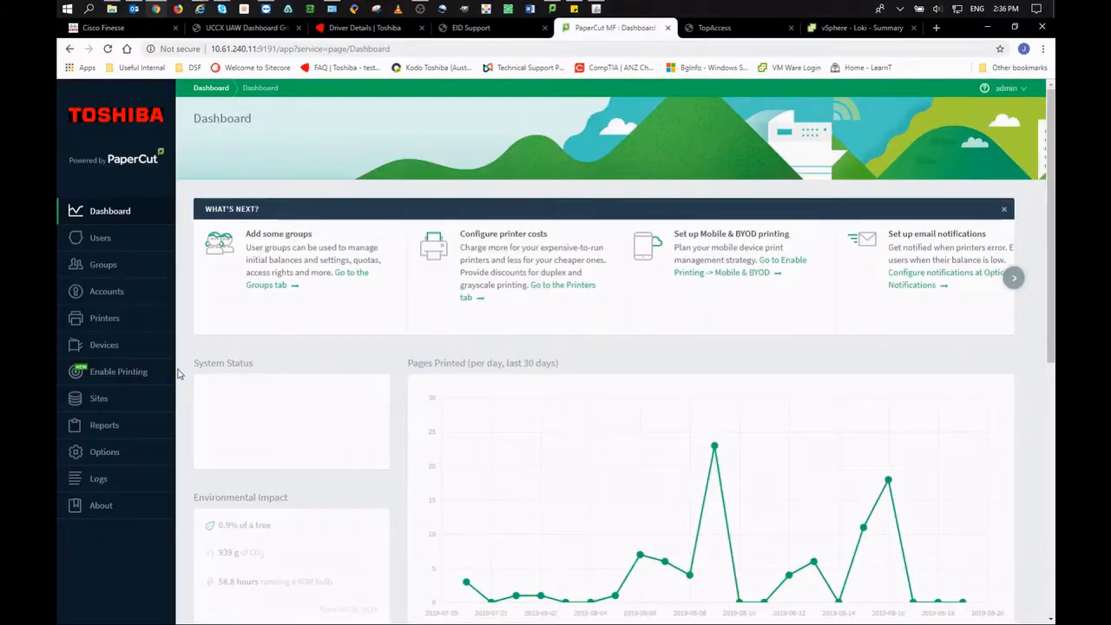
Start a new external device of type Toshiba v3+.
{"action": "left_click", "coordinate": [103, 345]}
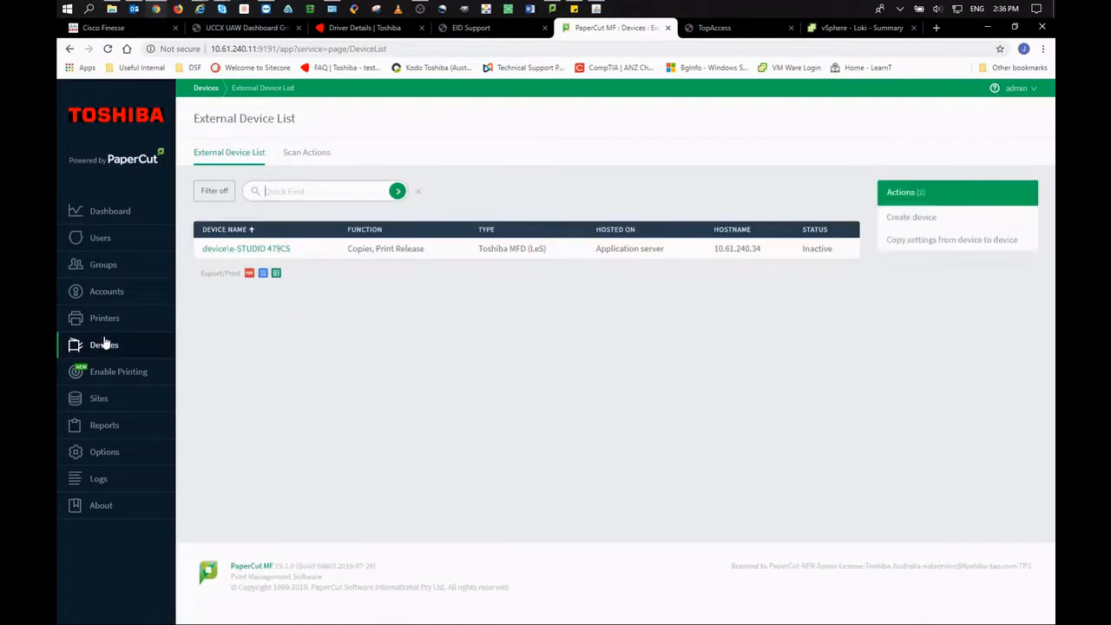
{"action": "left_click", "coordinate": [932, 218]}
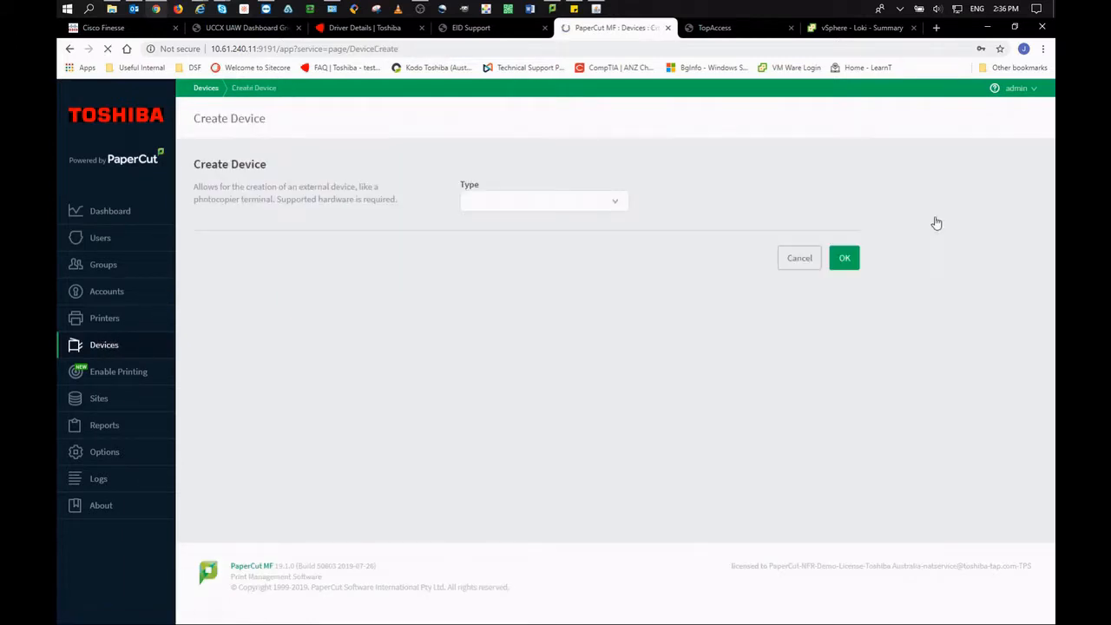
{"action": "left_click", "coordinate": [614, 202]}
{"action": "scroll", "coordinate": [573, 231], "scroll_direction": "down", "scroll_amount": 6}
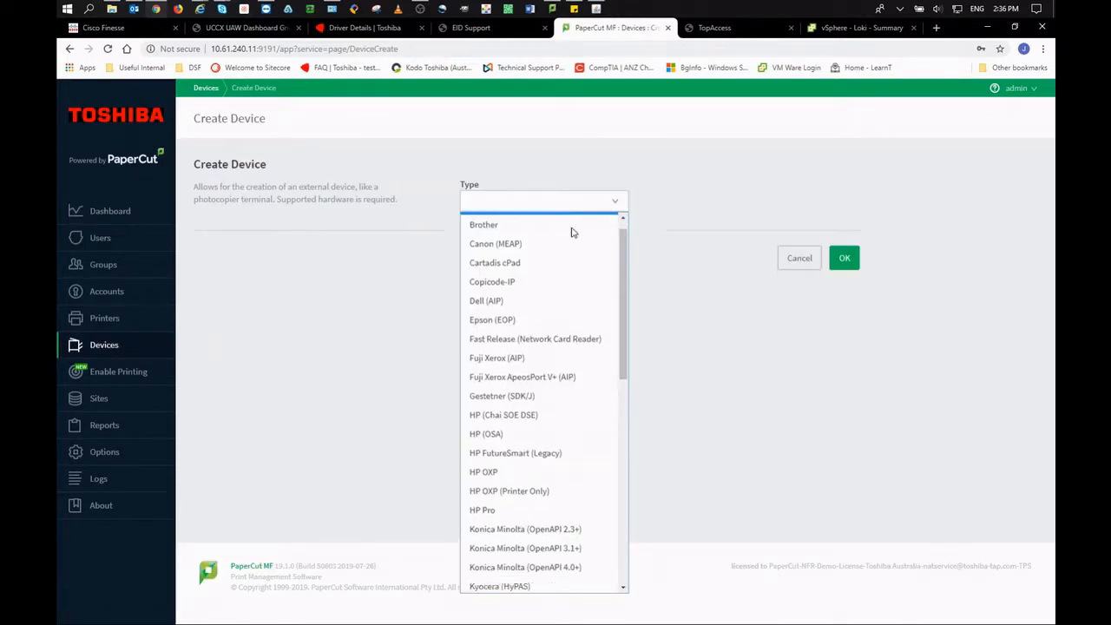
{"action": "left_click", "coordinate": [523, 470]}
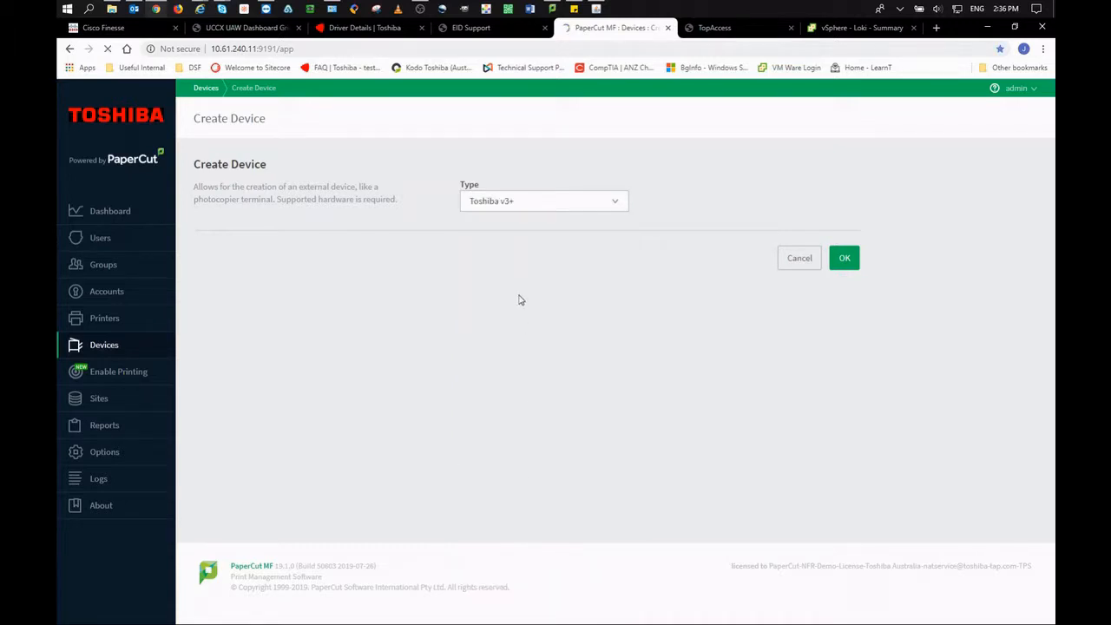
Name the device 4508 with location DSF, hosted on the Loki application server.
{"action": "left_click", "coordinate": [519, 246]}
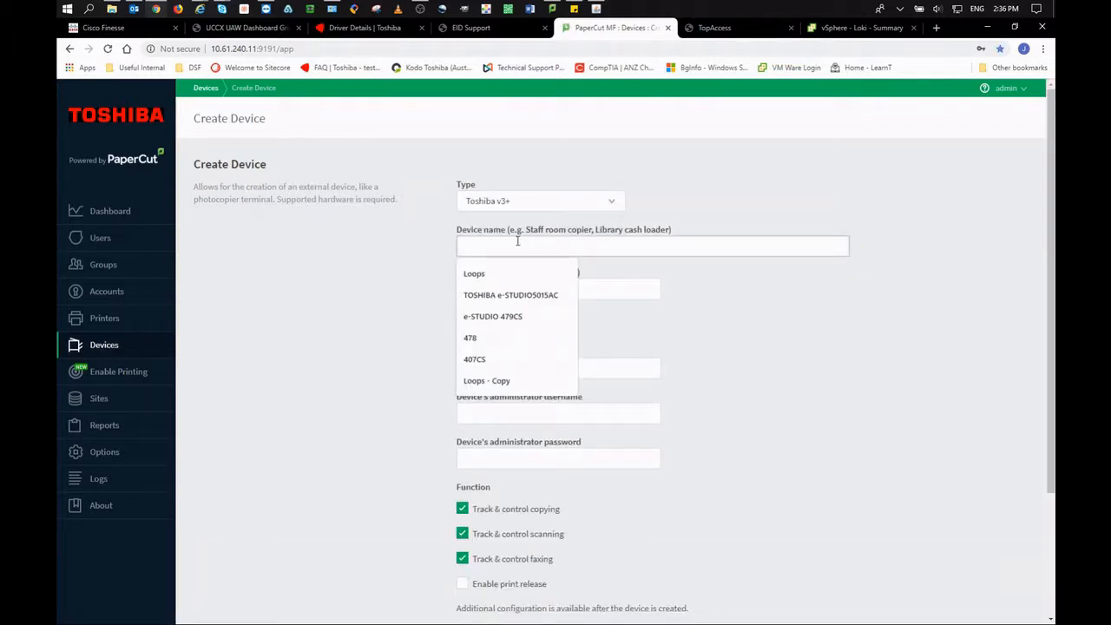
{"action": "type", "text": "4508"}
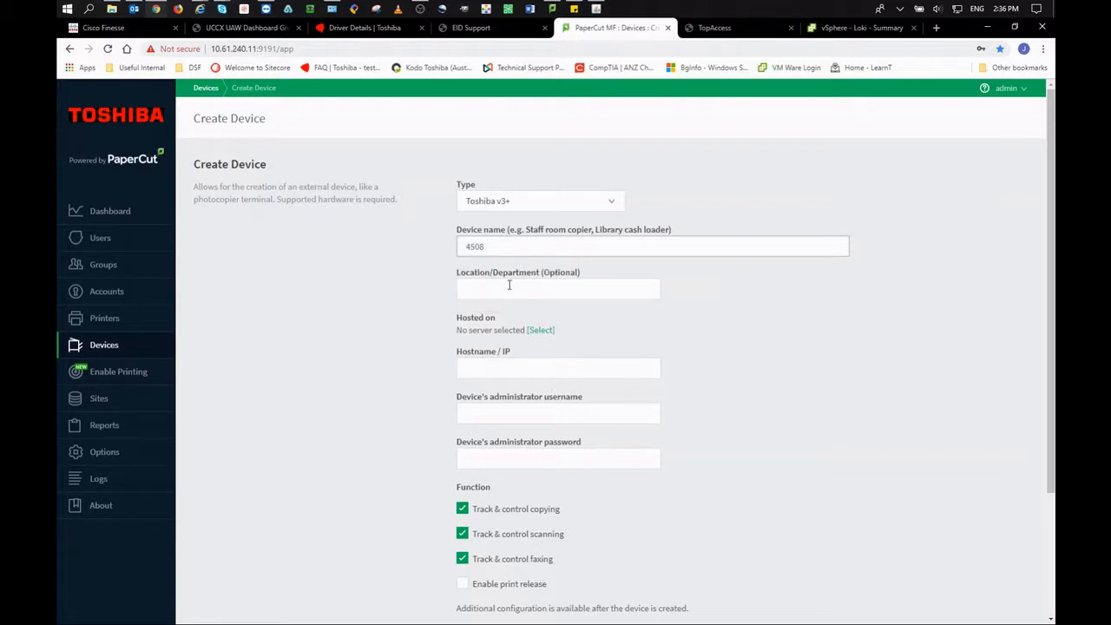
{"action": "left_click", "coordinate": [508, 286]}
{"action": "left_click", "coordinate": [499, 315]}
{"action": "left_click", "coordinate": [501, 368]}
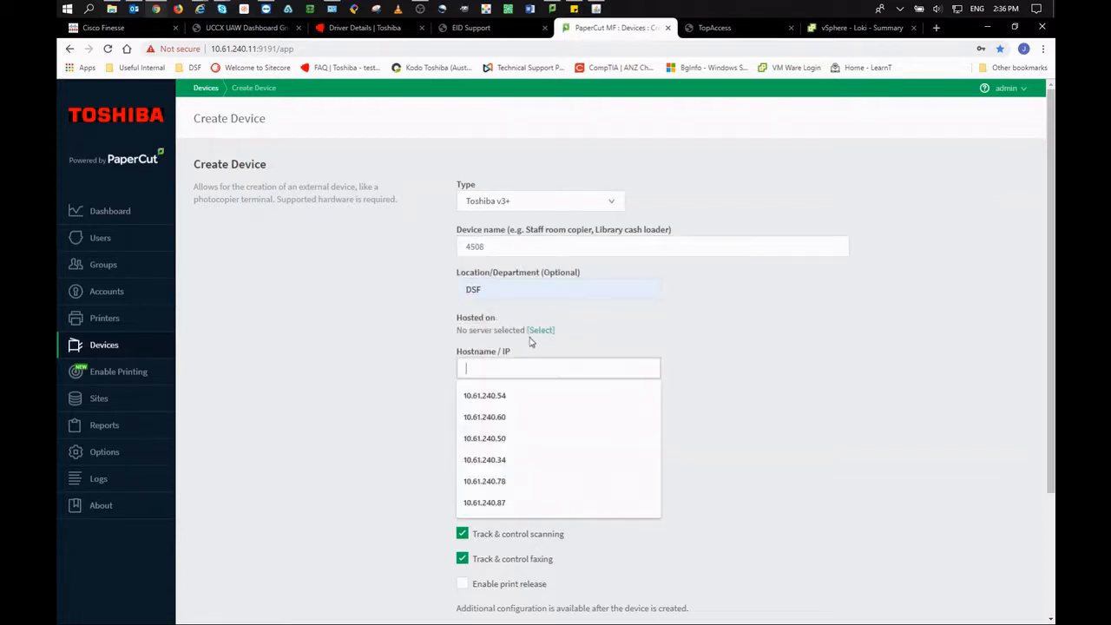
{"action": "left_click", "coordinate": [539, 330]}
{"action": "left_click", "coordinate": [460, 357]}
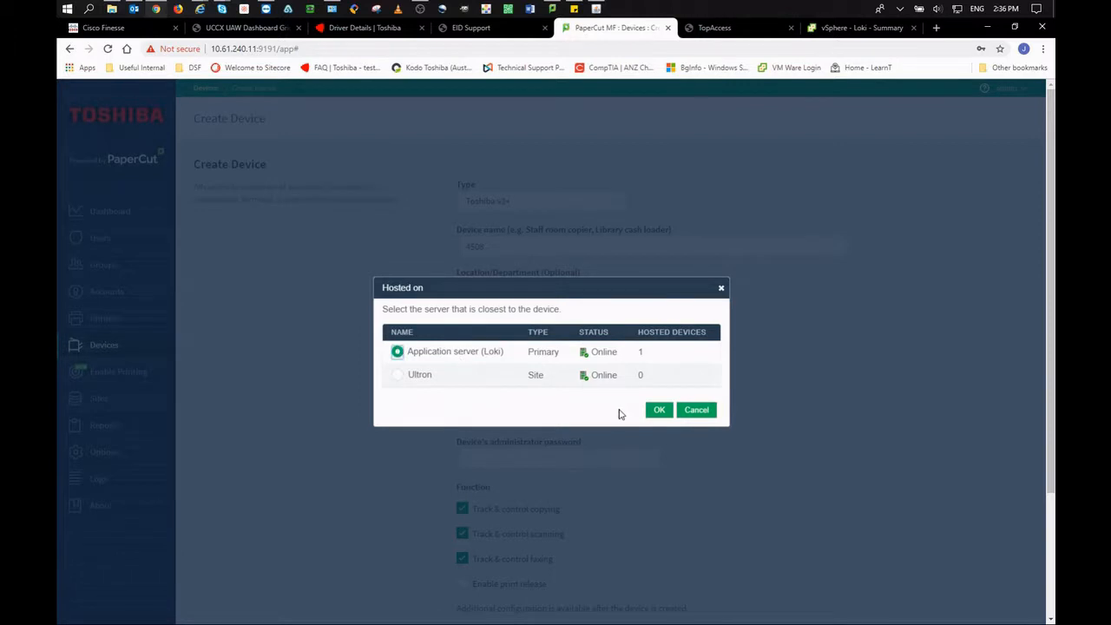
{"action": "left_click", "coordinate": [662, 411]}
Enter IP address 10.61.240.51 and administrator username admin.
{"action": "left_click", "coordinate": [546, 370]}
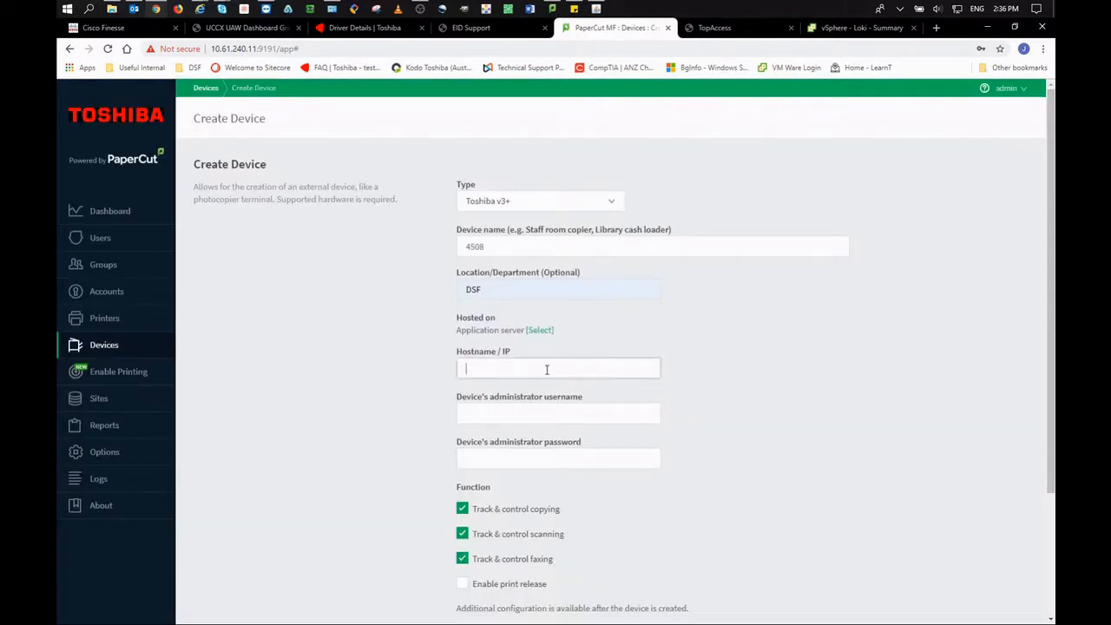
{"action": "type", "text": "10.61.240"}
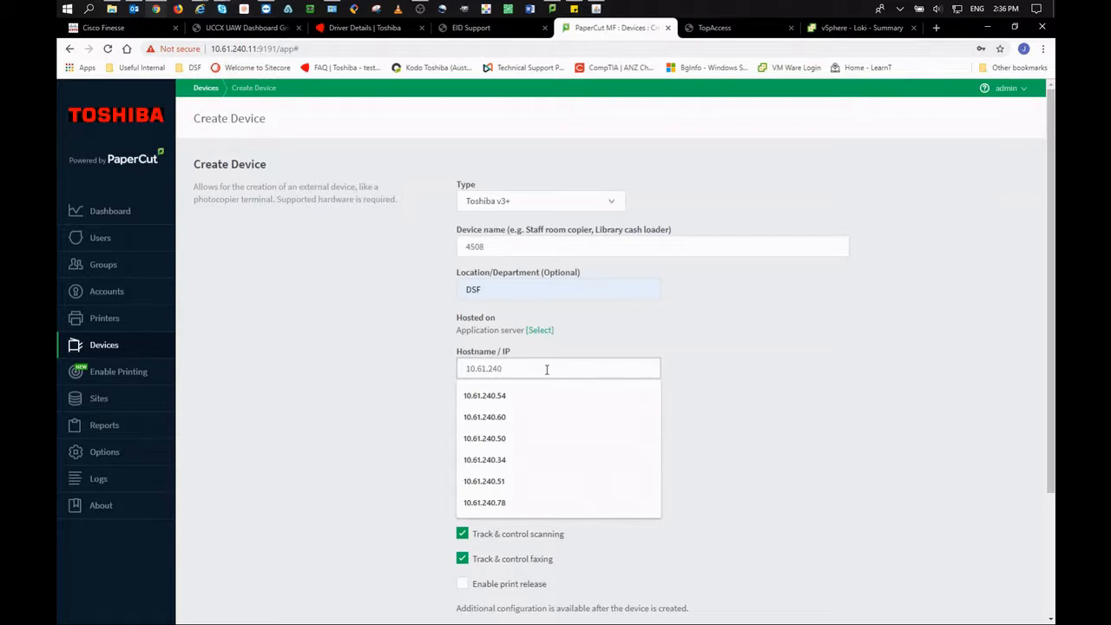
{"action": "type", "text": ".51"}
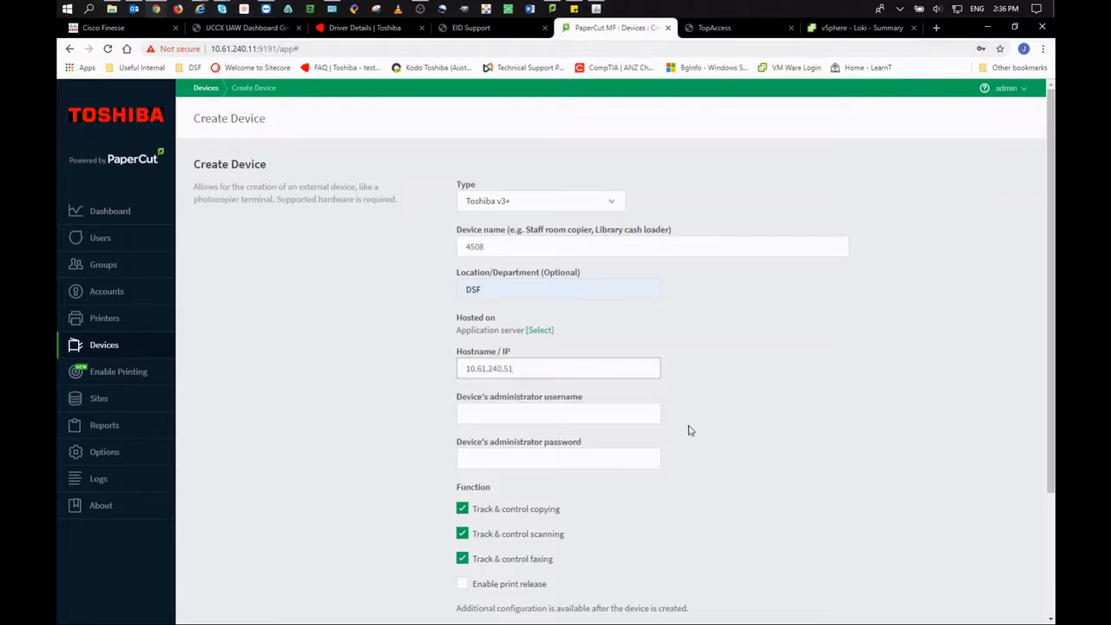
{"action": "left_click", "coordinate": [499, 415]}
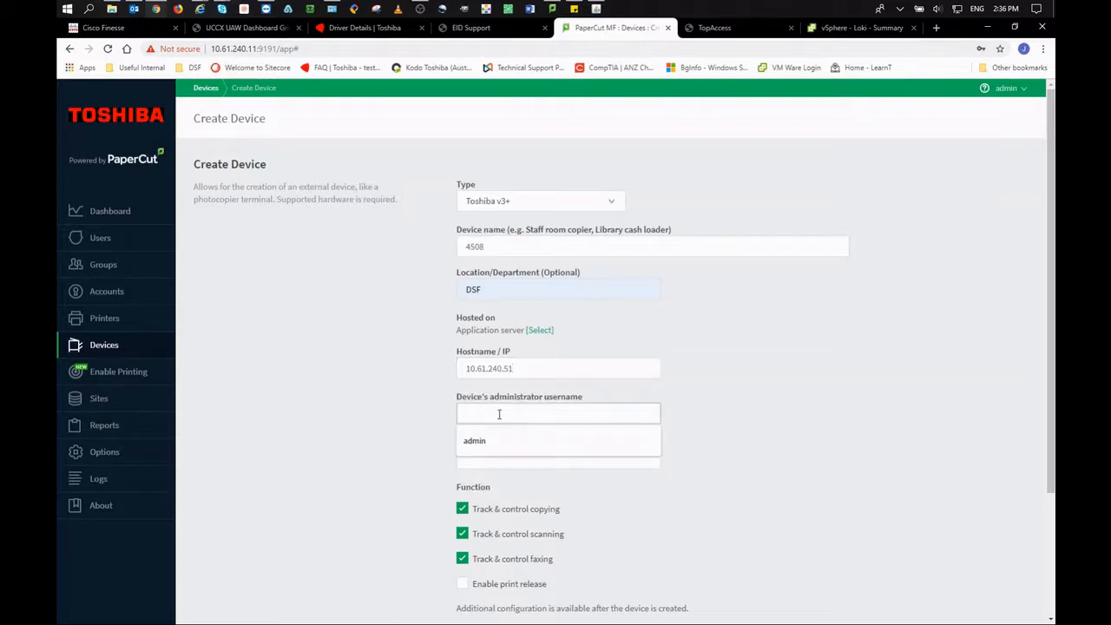
{"action": "type", "text": "admin"}
{"action": "key", "text": "Tab"}
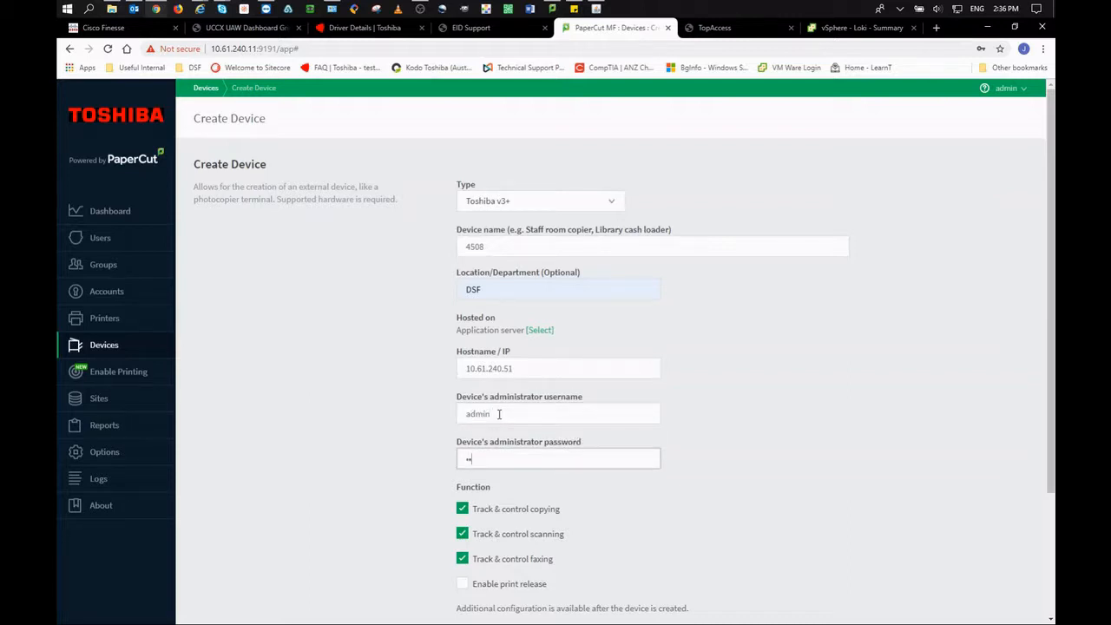
Enable print release from loki\VIRTUAL QUEUE to loki\e-STUDIO 4508A and create the device.
{"action": "left_click", "coordinate": [462, 584]}
{"action": "scroll", "coordinate": [868, 446], "scroll_direction": "down", "scroll_amount": 4}
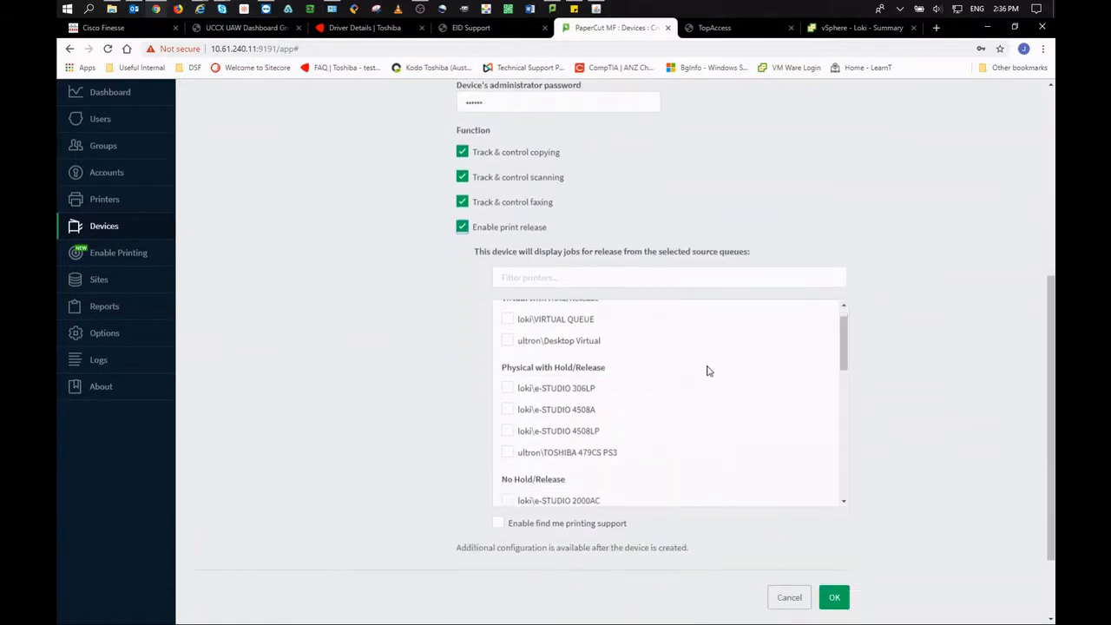
{"action": "scroll", "coordinate": [686, 399], "scroll_direction": "down", "scroll_amount": 1}
{"action": "scroll", "coordinate": [659, 434], "scroll_direction": "up", "scroll_amount": 2}
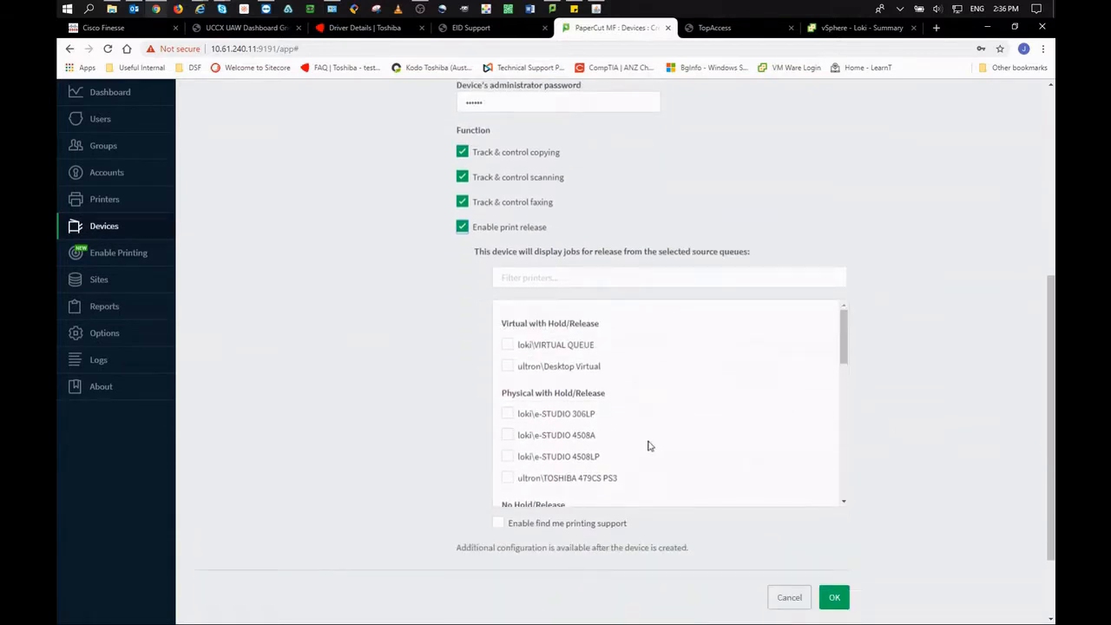
{"action": "left_click", "coordinate": [508, 345]}
{"action": "scroll", "coordinate": [930, 396], "scroll_direction": "down", "scroll_amount": 2}
{"action": "scroll", "coordinate": [946, 413], "scroll_direction": "down", "scroll_amount": 4}
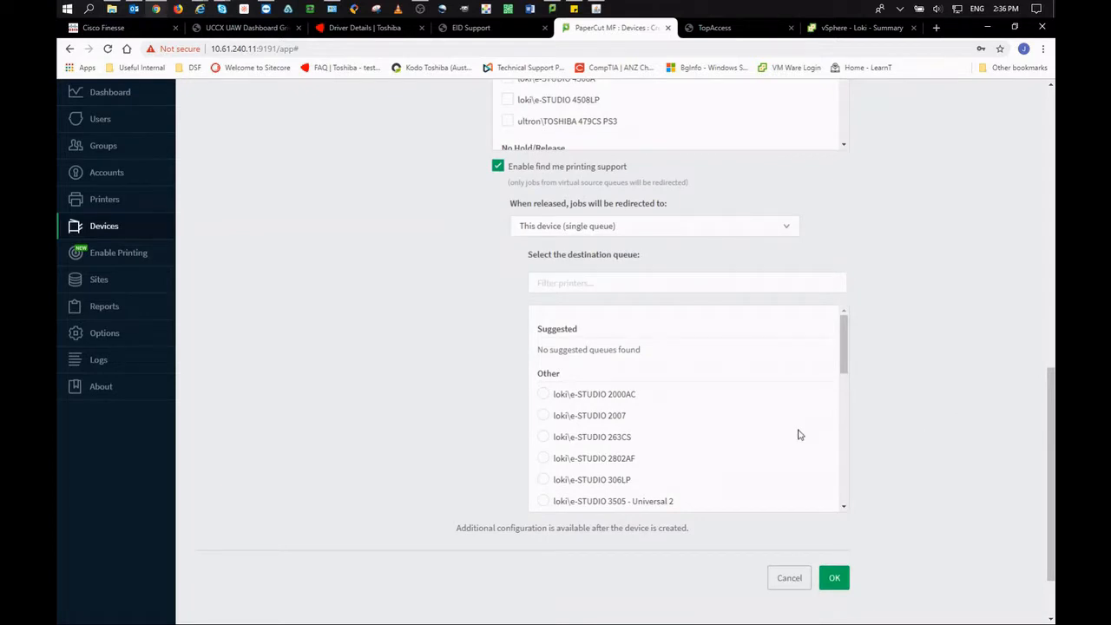
{"action": "scroll", "coordinate": [800, 435], "scroll_direction": "down", "scroll_amount": 2}
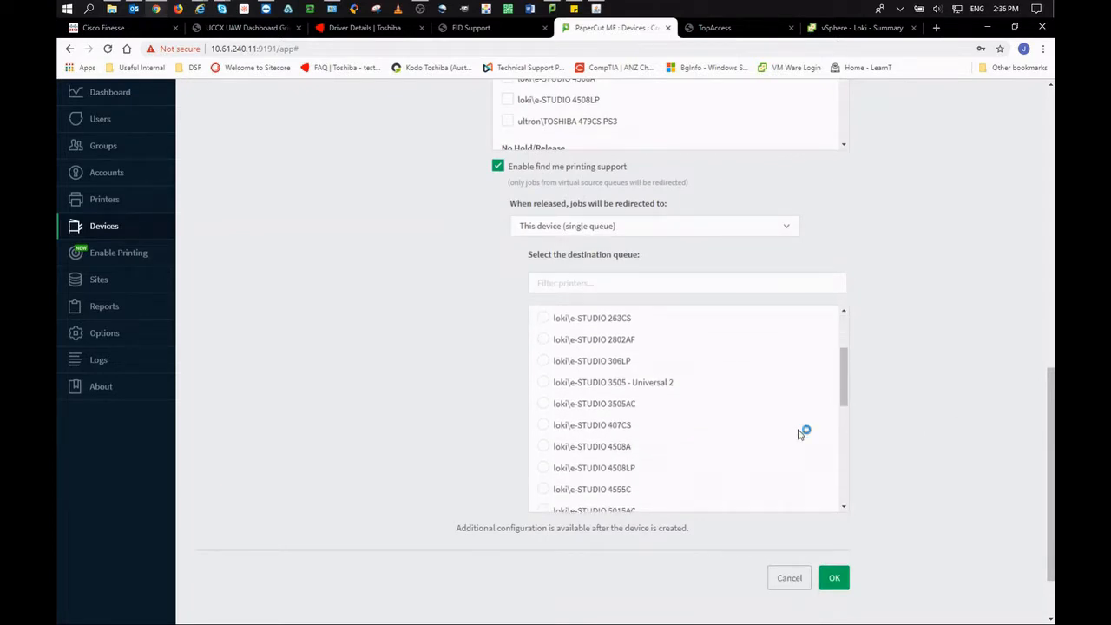
{"action": "left_click", "coordinate": [545, 448]}
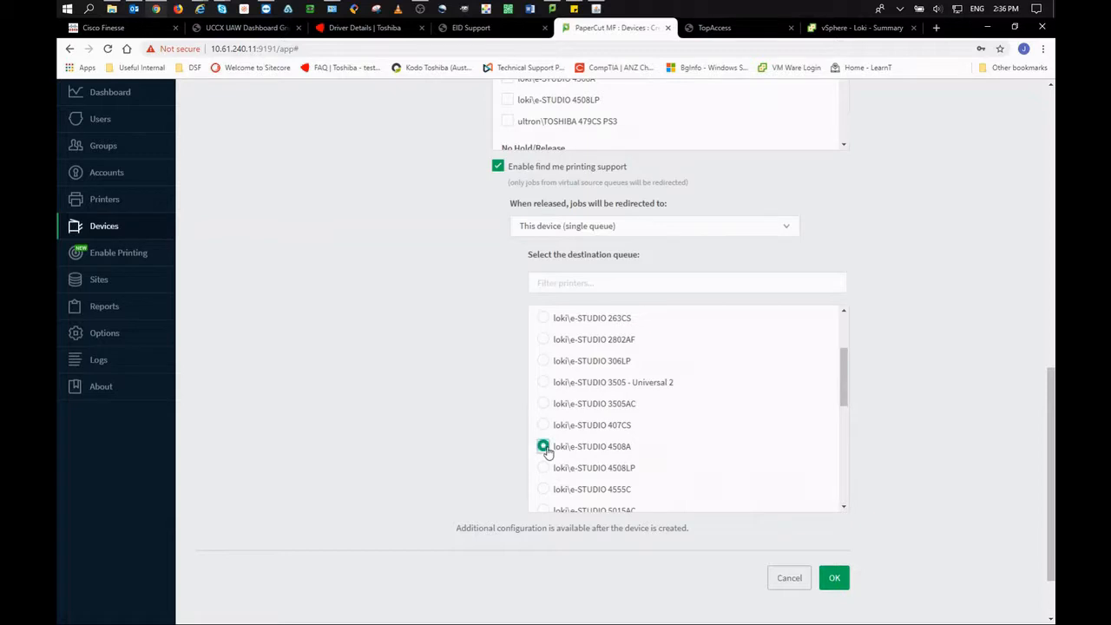
{"action": "left_click", "coordinate": [835, 580]}
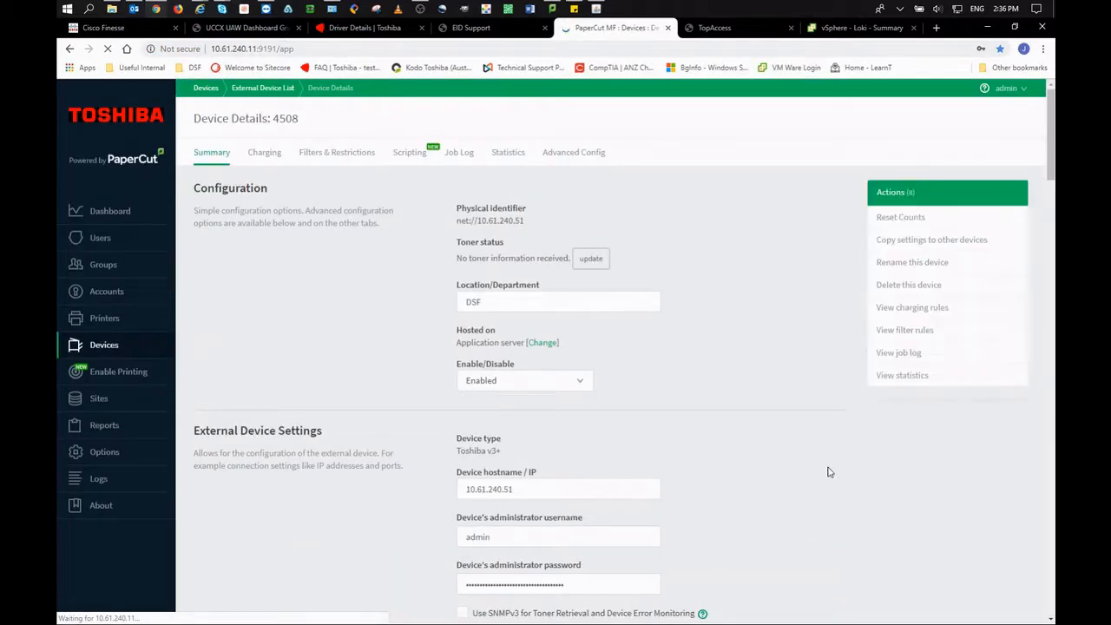
Enable self-association and guest access inheriting from GUEST, then apply.
{"action": "scroll", "coordinate": [830, 469], "scroll_direction": "down", "scroll_amount": 3}
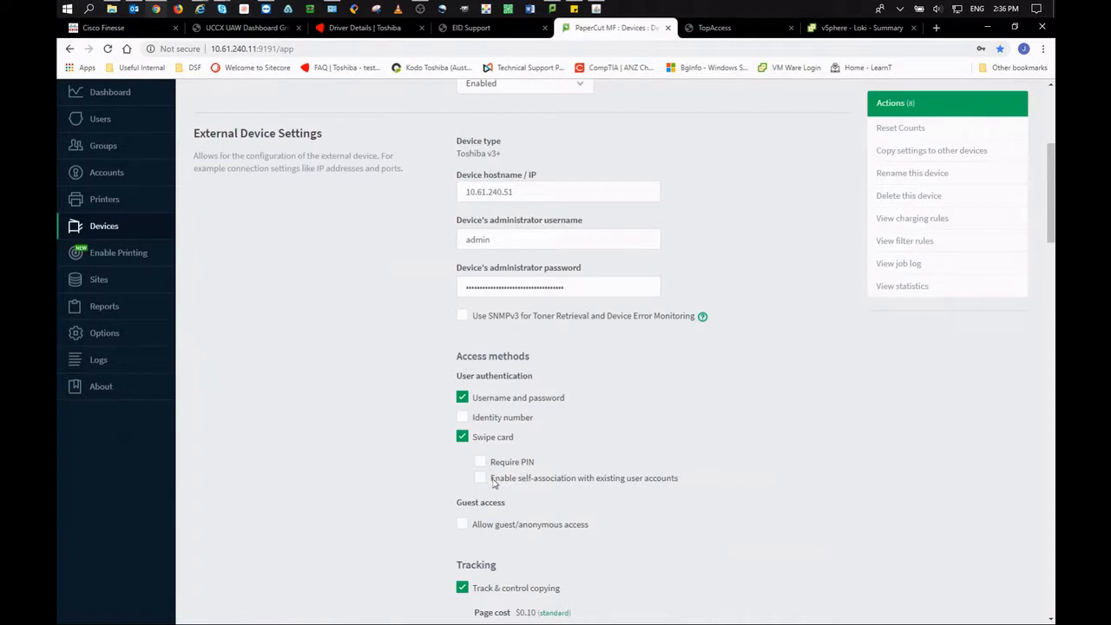
{"action": "left_click", "coordinate": [494, 481]}
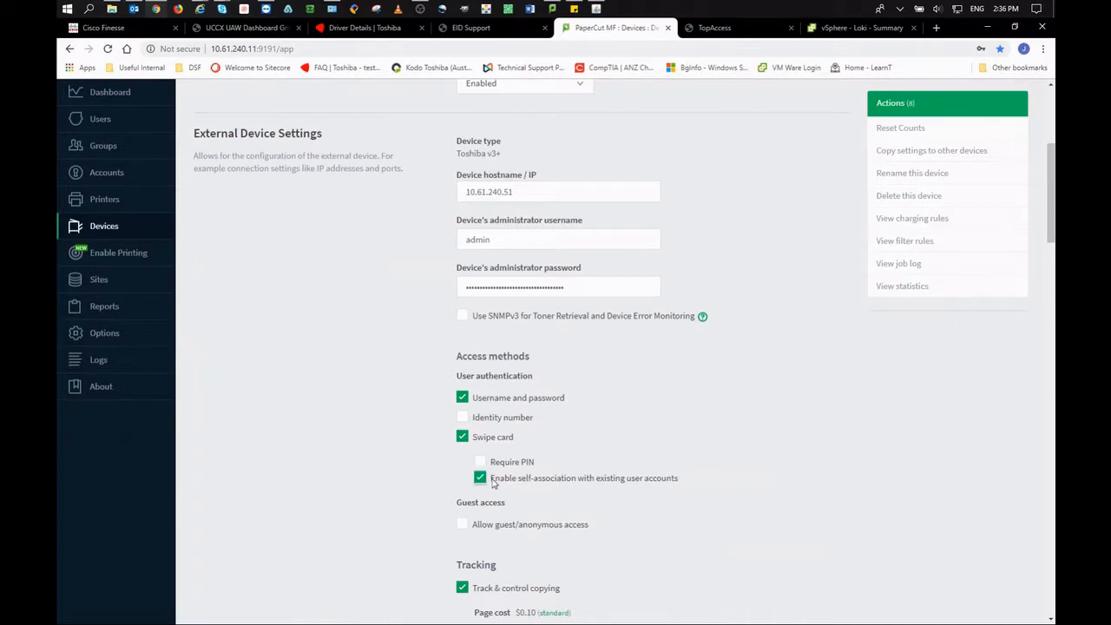
{"action": "left_click", "coordinate": [505, 524]}
{"action": "left_click", "coordinate": [609, 553]}
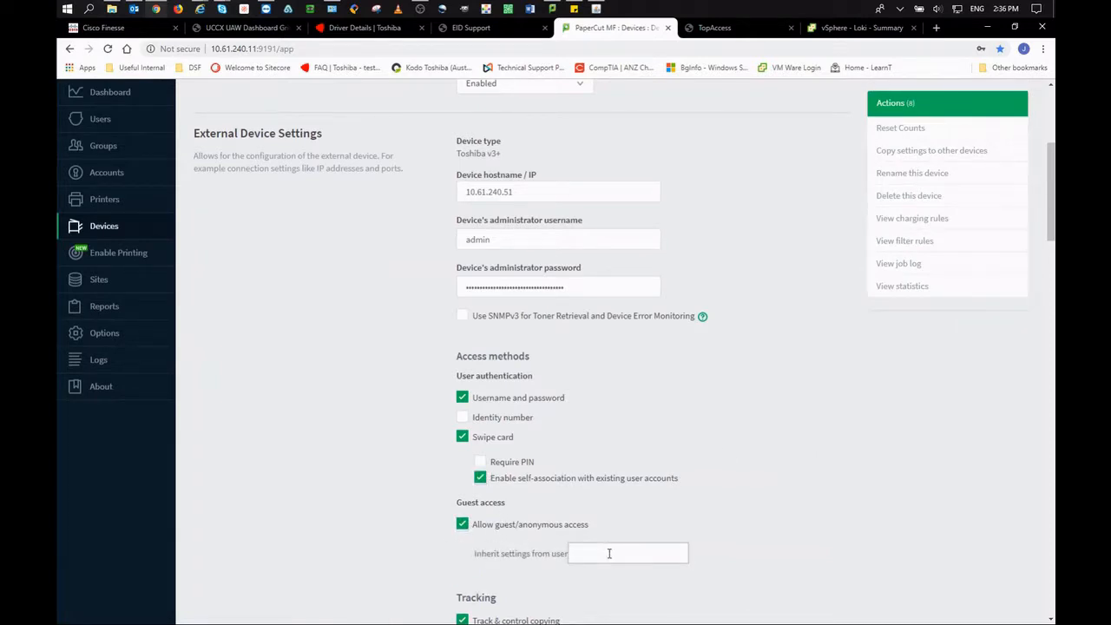
{"action": "type", "text": "GUEST"}
{"action": "scroll", "coordinate": [705, 541], "scroll_direction": "down", "scroll_amount": 6}
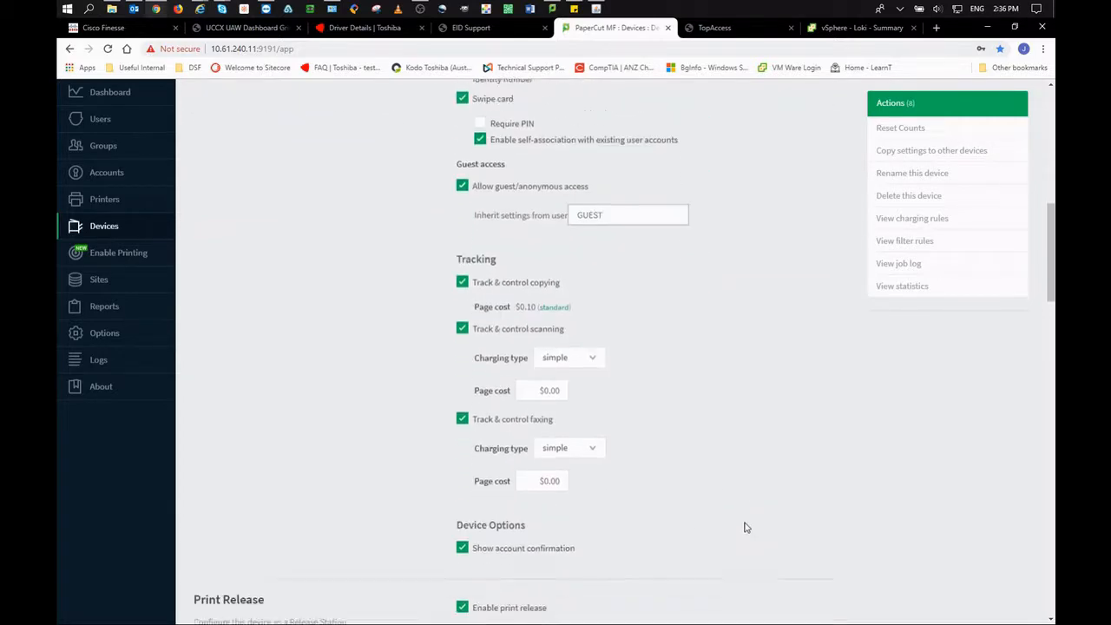
{"action": "scroll", "coordinate": [744, 526], "scroll_direction": "down", "scroll_amount": 3}
{"action": "scroll", "coordinate": [937, 508], "scroll_direction": "down", "scroll_amount": 10}
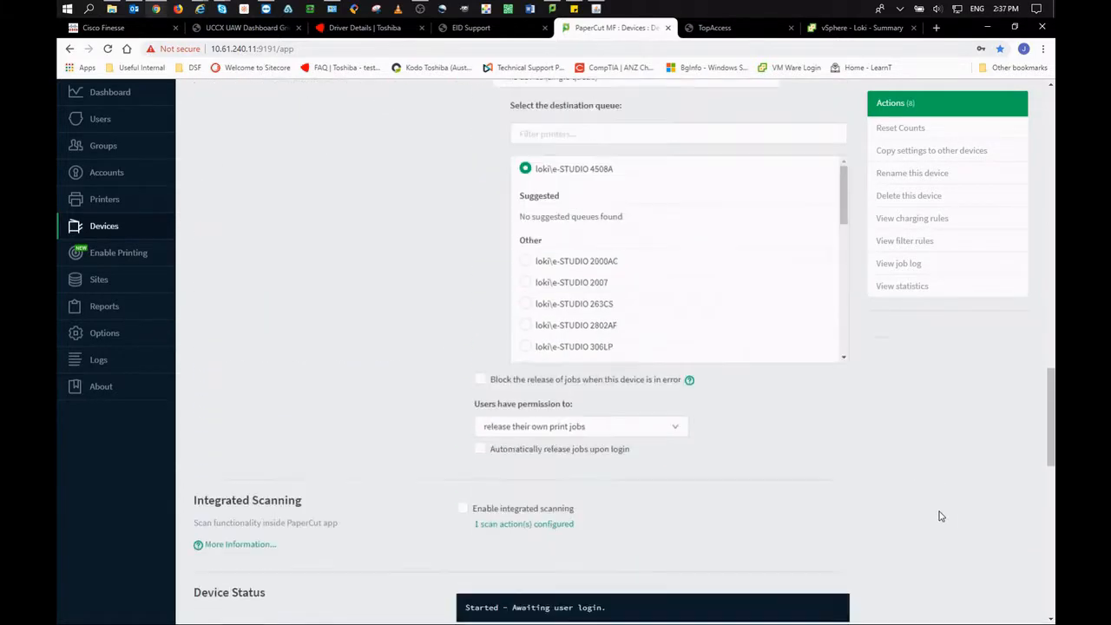
{"action": "scroll", "coordinate": [939, 516], "scroll_direction": "down", "scroll_amount": 8}
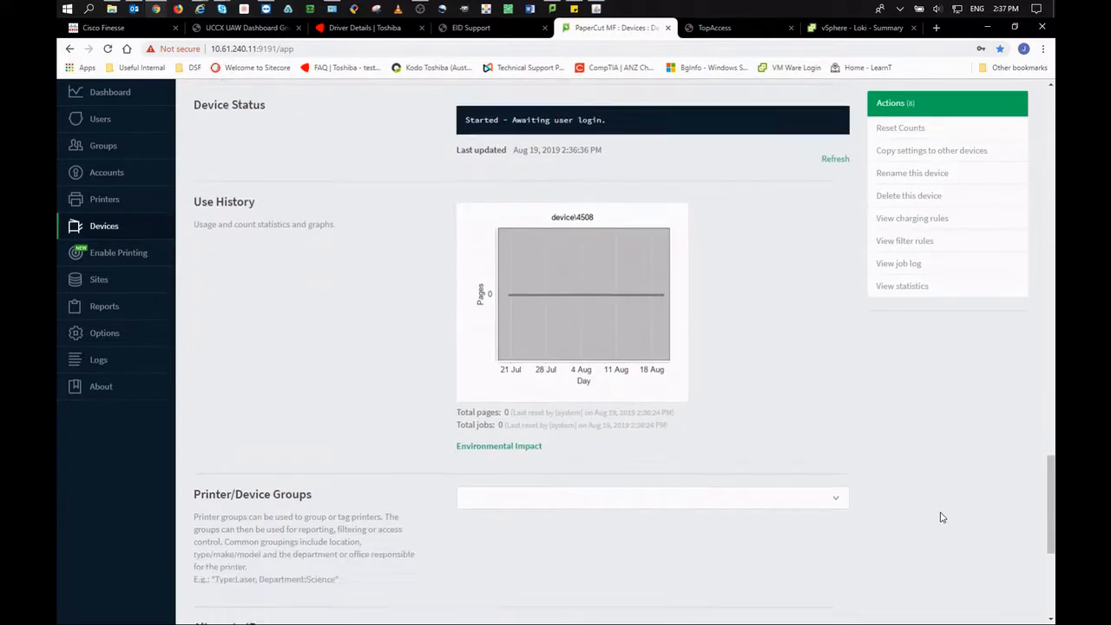
{"action": "left_click", "coordinate": [829, 462]}
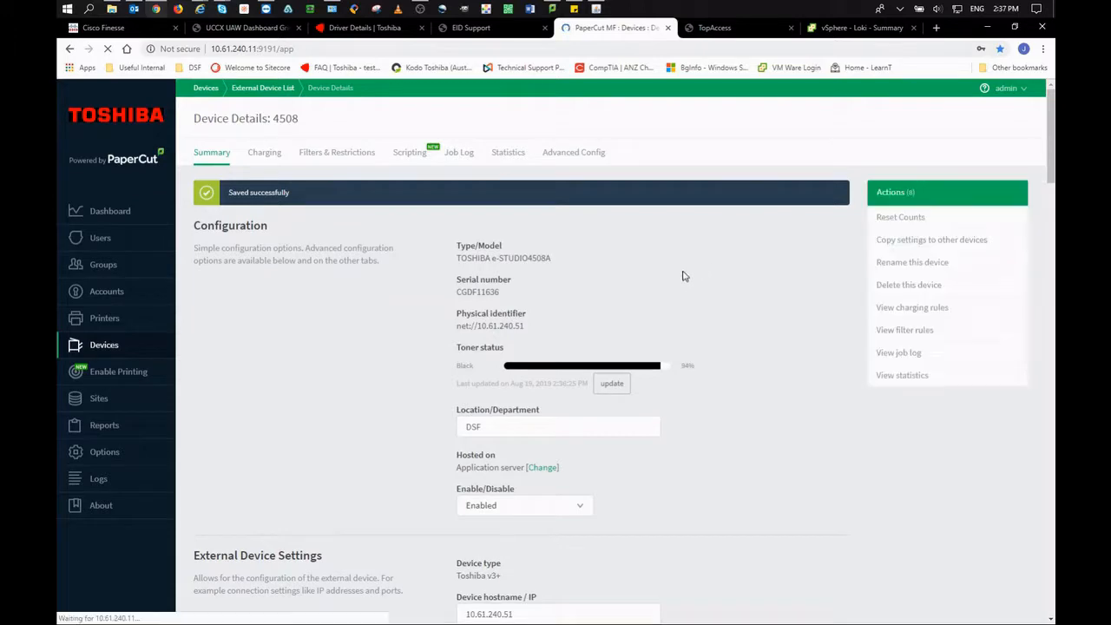
Enable integrated scanning on device 4508 and apply.
{"action": "scroll", "coordinate": [816, 421], "scroll_direction": "down", "scroll_amount": 3}
{"action": "scroll", "coordinate": [820, 434], "scroll_direction": "down", "scroll_amount": 7}
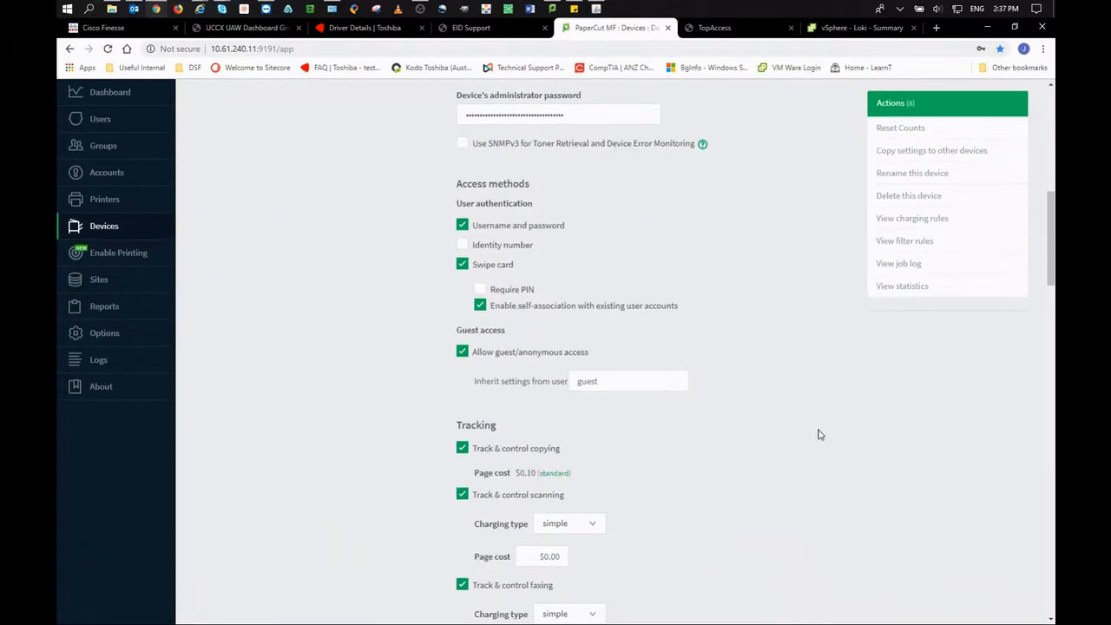
{"action": "scroll", "coordinate": [950, 441], "scroll_direction": "down", "scroll_amount": 10}
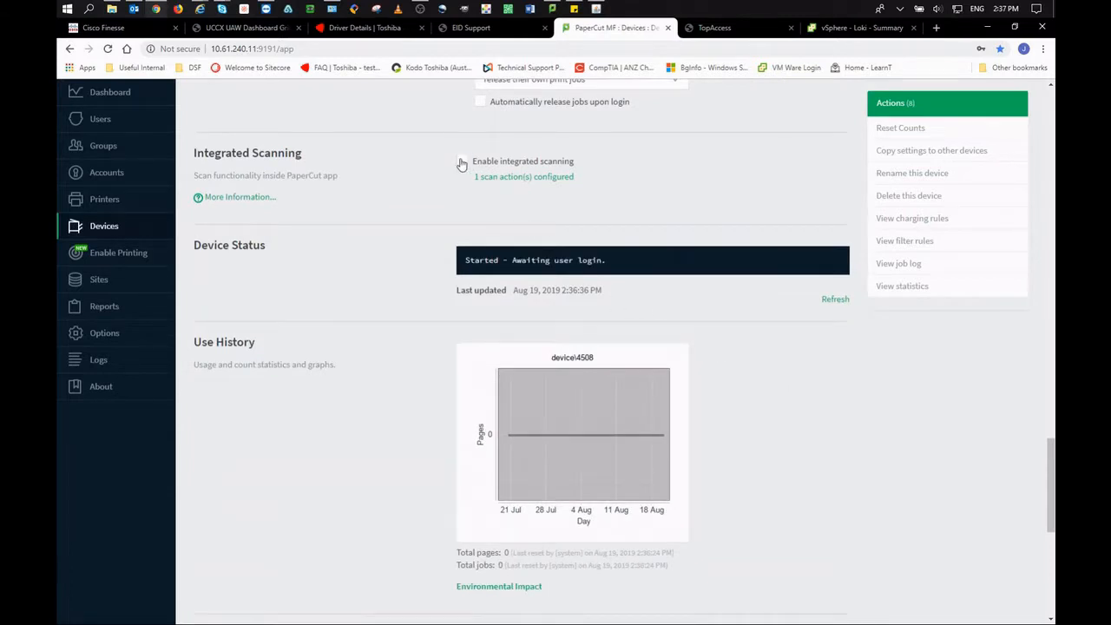
{"action": "left_click", "coordinate": [461, 163]}
{"action": "scroll", "coordinate": [964, 518], "scroll_direction": "down", "scroll_amount": 4}
{"action": "scroll", "coordinate": [938, 557], "scroll_direction": "down", "scroll_amount": 2}
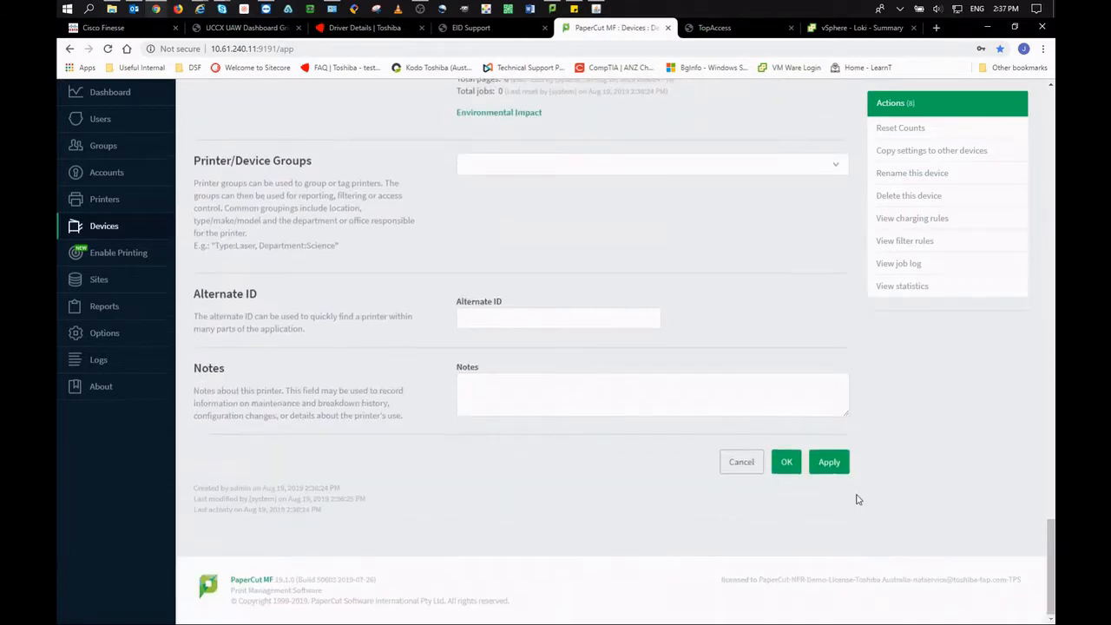
{"action": "left_click", "coordinate": [829, 463]}
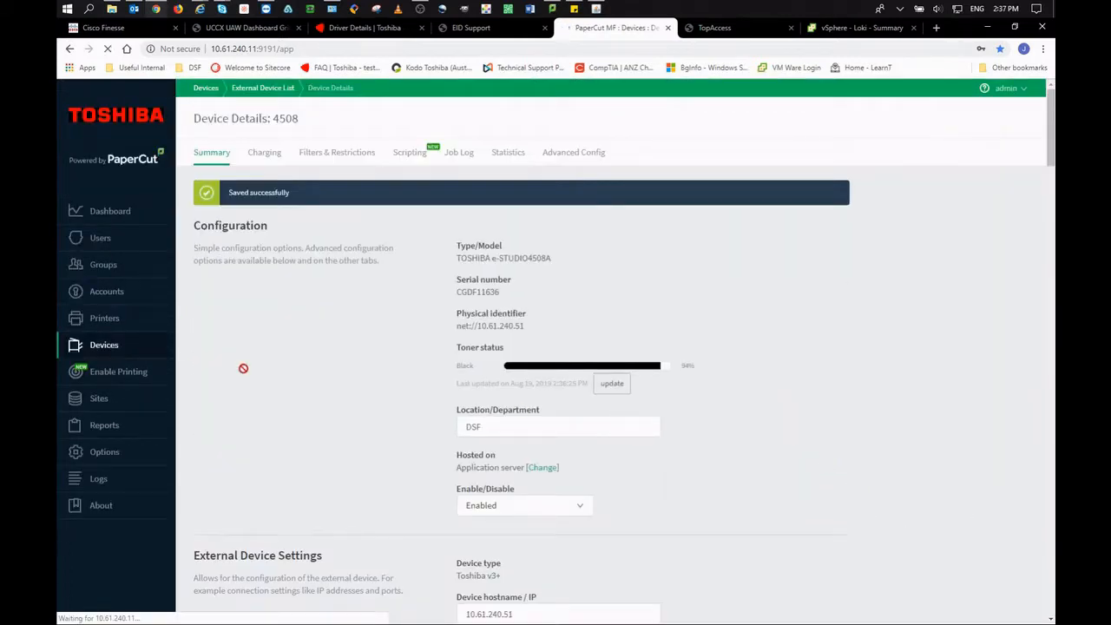
Start another new external device of type Toshiba v3+.
{"action": "left_click", "coordinate": [107, 347]}
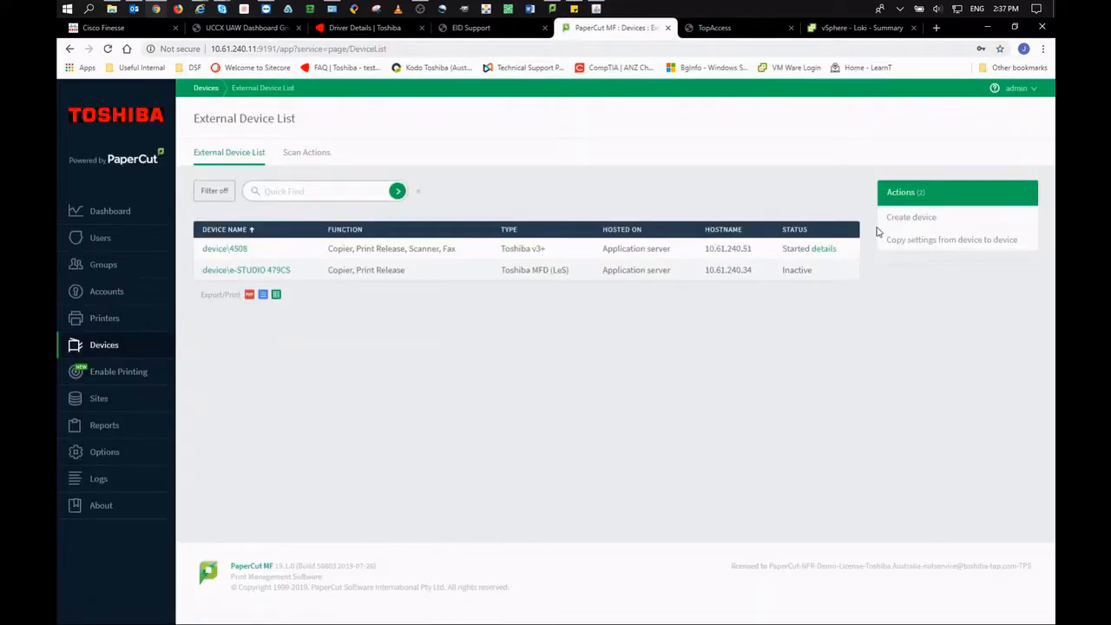
{"action": "left_click", "coordinate": [907, 218]}
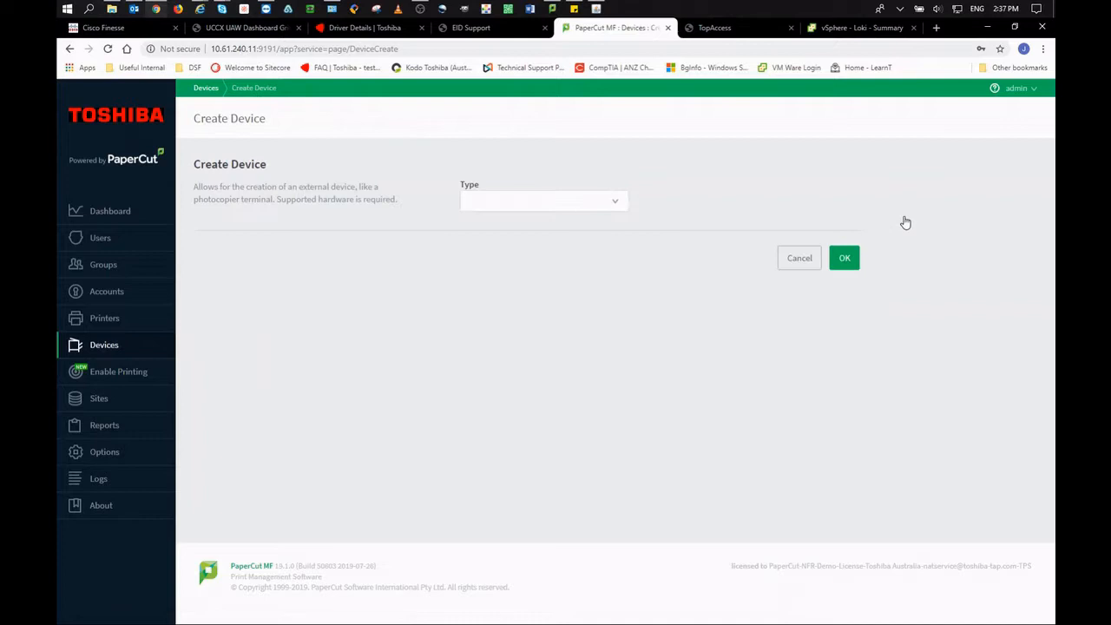
{"action": "left_click", "coordinate": [579, 208]}
{"action": "scroll", "coordinate": [563, 399], "scroll_direction": "down", "scroll_amount": 8}
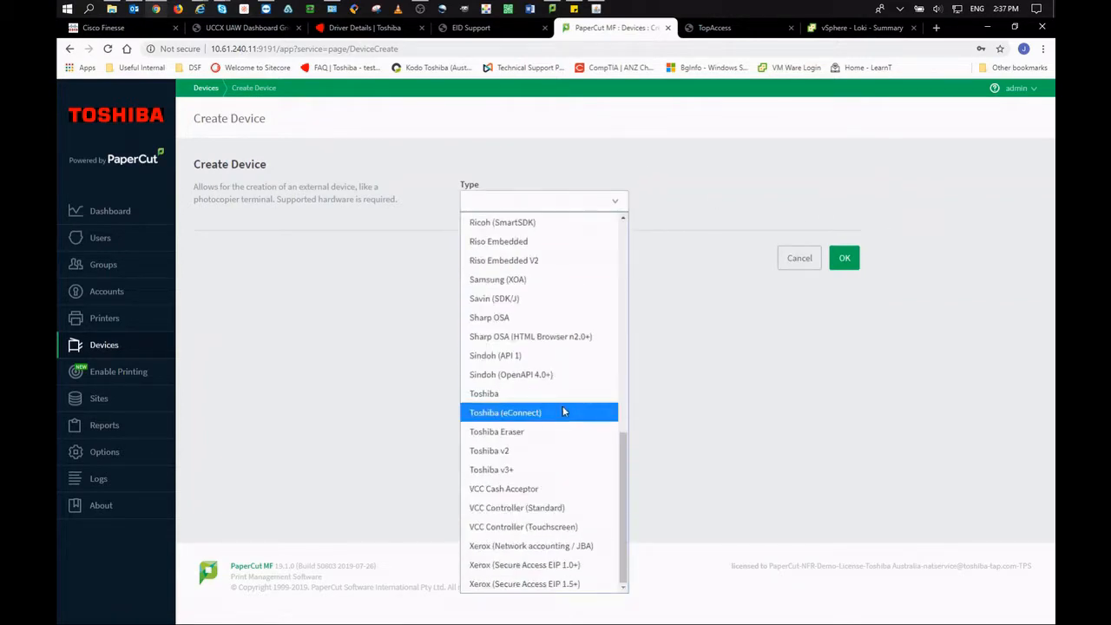
{"action": "left_click", "coordinate": [551, 469]}
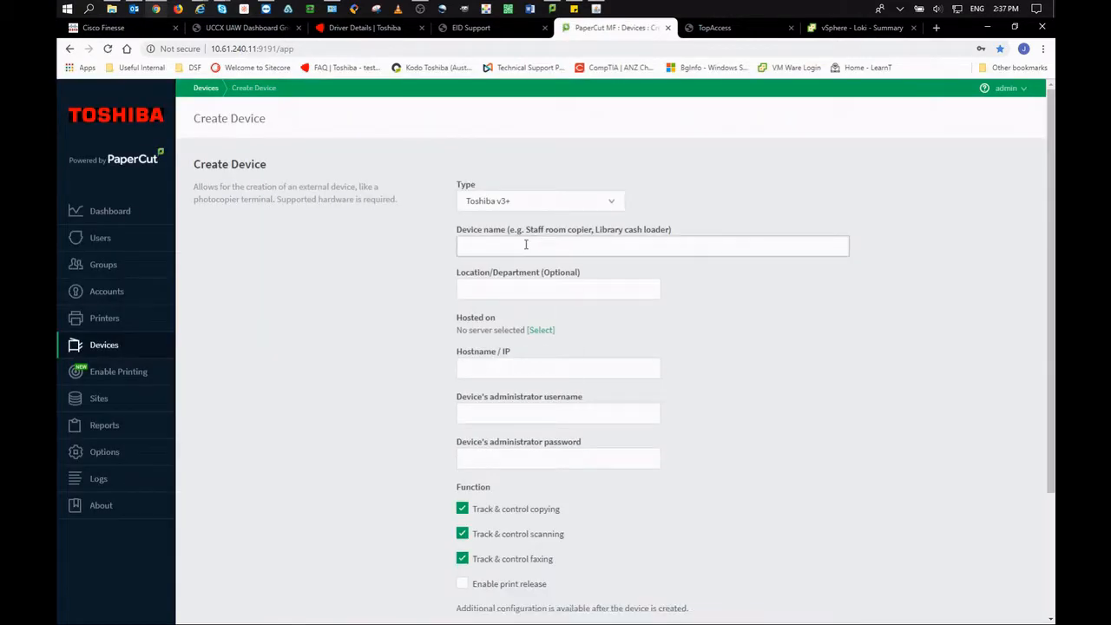
Name the device Loops with location DSF, hosted on the Loki application server.
{"action": "left_click", "coordinate": [525, 245]}
{"action": "left_click", "coordinate": [525, 269]}
{"action": "left_click", "coordinate": [516, 290]}
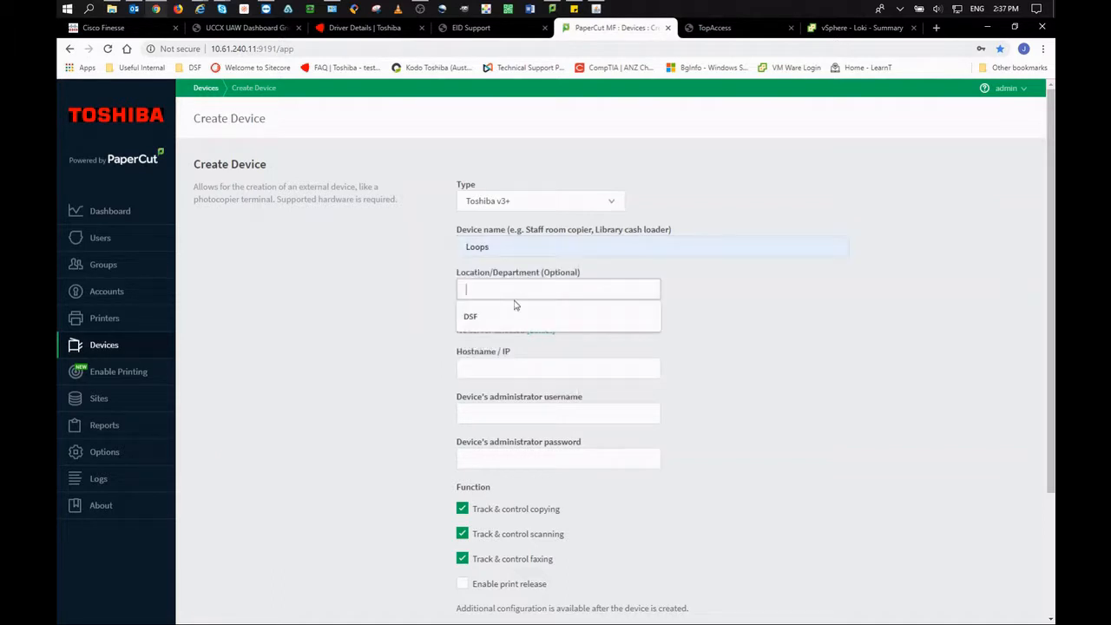
{"action": "left_click", "coordinate": [514, 313]}
{"action": "left_click", "coordinate": [539, 333]}
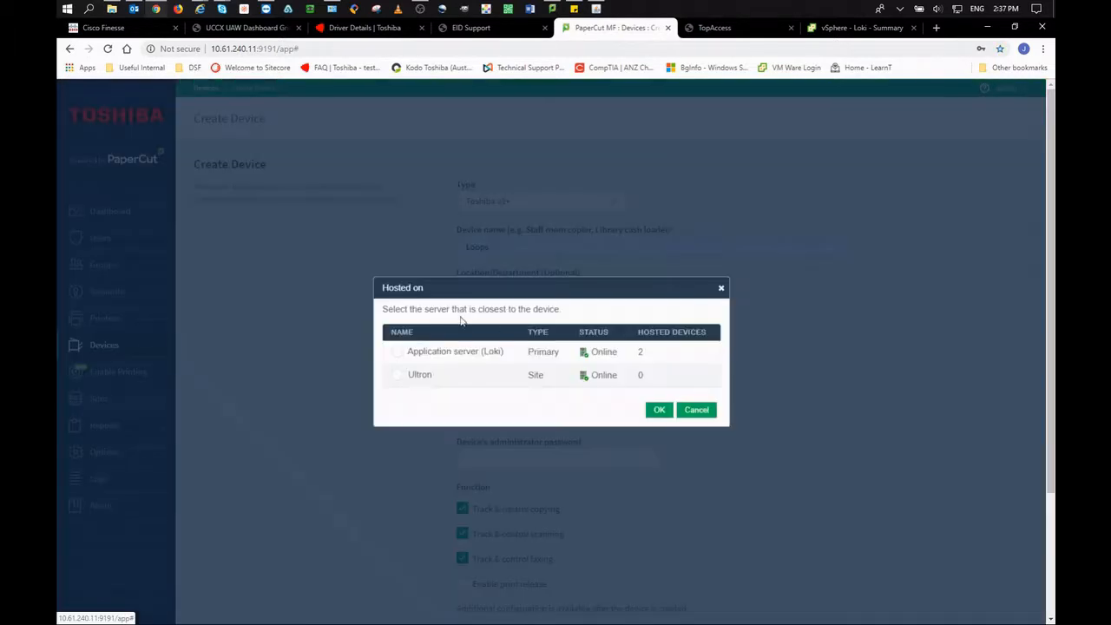
{"action": "left_click", "coordinate": [397, 352]}
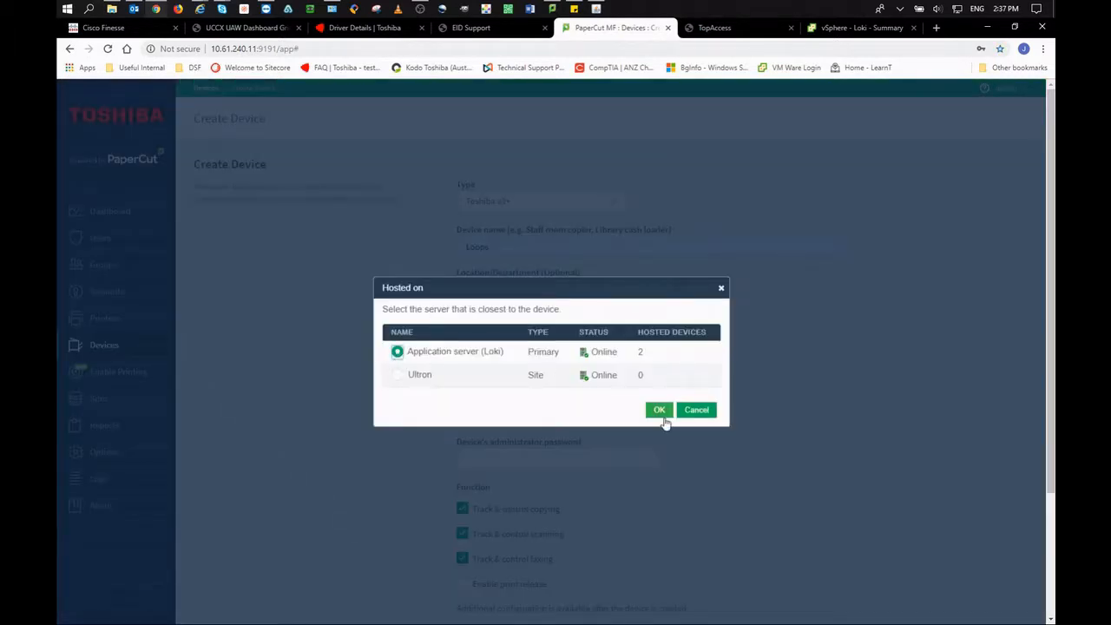
{"action": "left_click", "coordinate": [663, 417]}
Set address 10.61.240.50, administrator username admin, and enter the administrator password.
{"action": "left_click", "coordinate": [547, 368]}
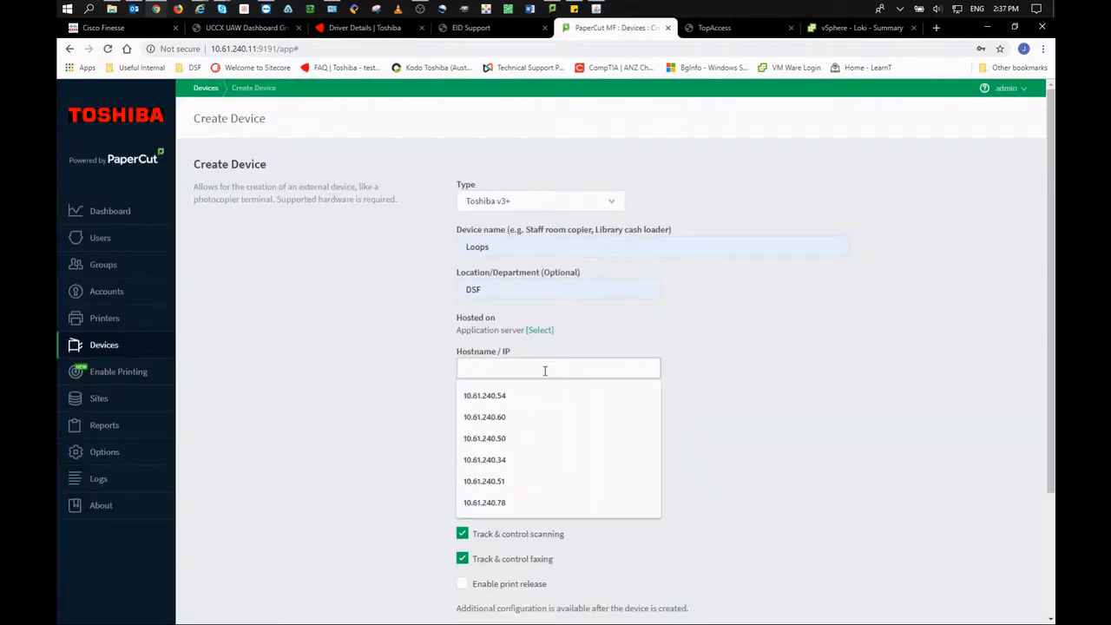
{"action": "left_click", "coordinate": [531, 438]}
{"action": "left_click", "coordinate": [527, 416]}
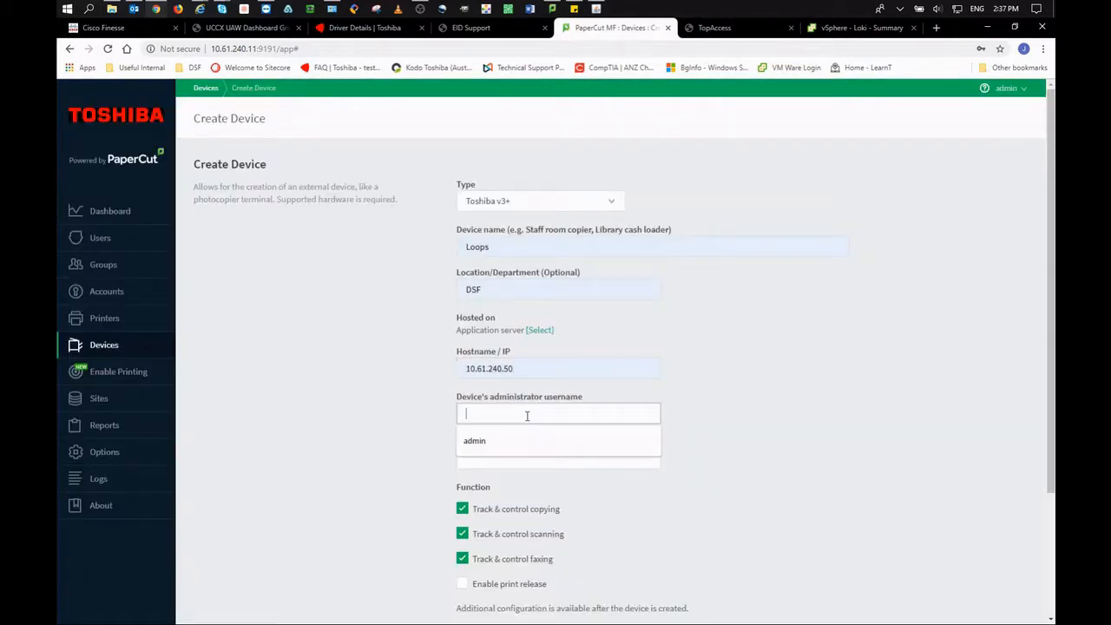
{"action": "left_click", "coordinate": [529, 439]}
{"action": "left_click", "coordinate": [519, 460]}
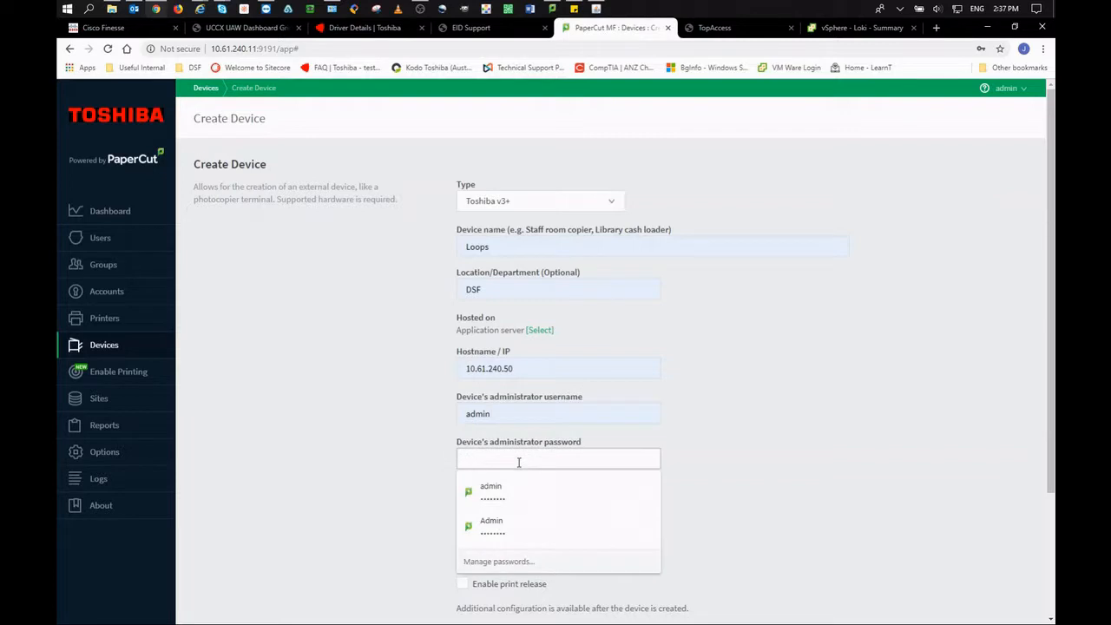
{"action": "type", "text": "123"}
Turn off scan and fax tracking and turn on print release.
{"action": "scroll", "coordinate": [717, 449], "scroll_direction": "down", "scroll_amount": 3}
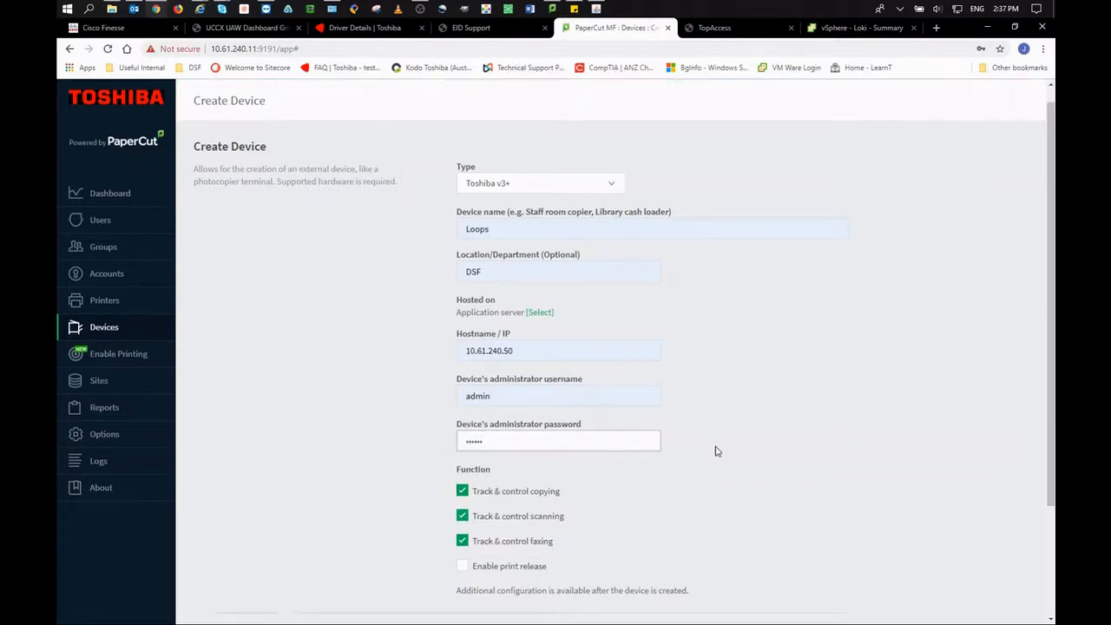
{"action": "left_click", "coordinate": [462, 370]}
{"action": "left_click", "coordinate": [463, 395]}
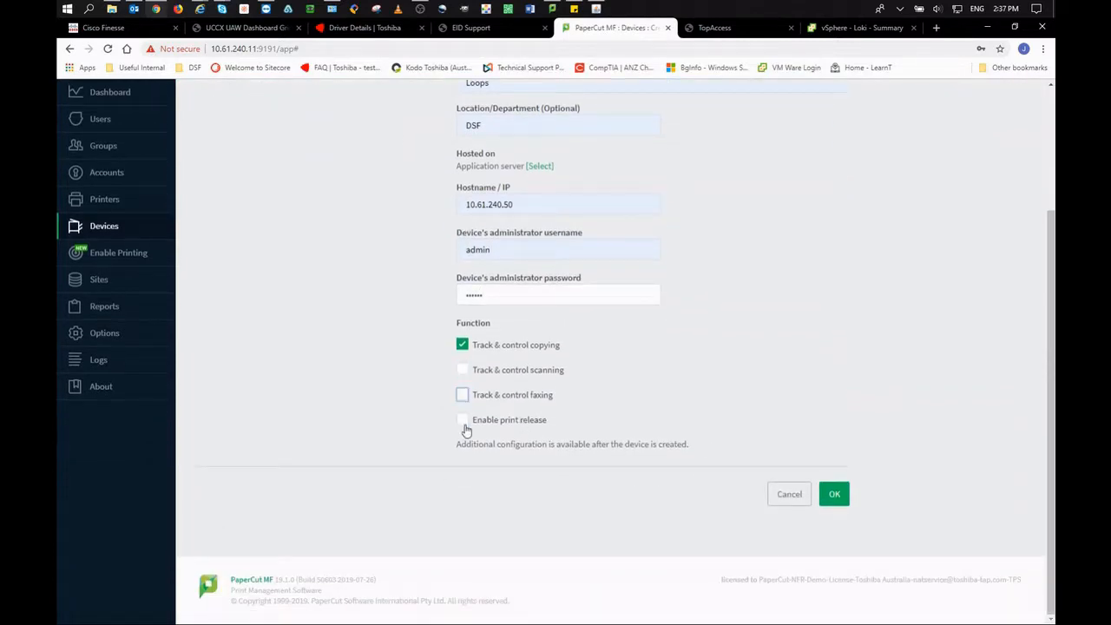
{"action": "left_click", "coordinate": [462, 420]}
Release jobs from loki\VIRTUAL QUEUE to loki\e-STUDIO 4508LP and create the device.
{"action": "scroll", "coordinate": [778, 468], "scroll_direction": "down", "scroll_amount": 2}
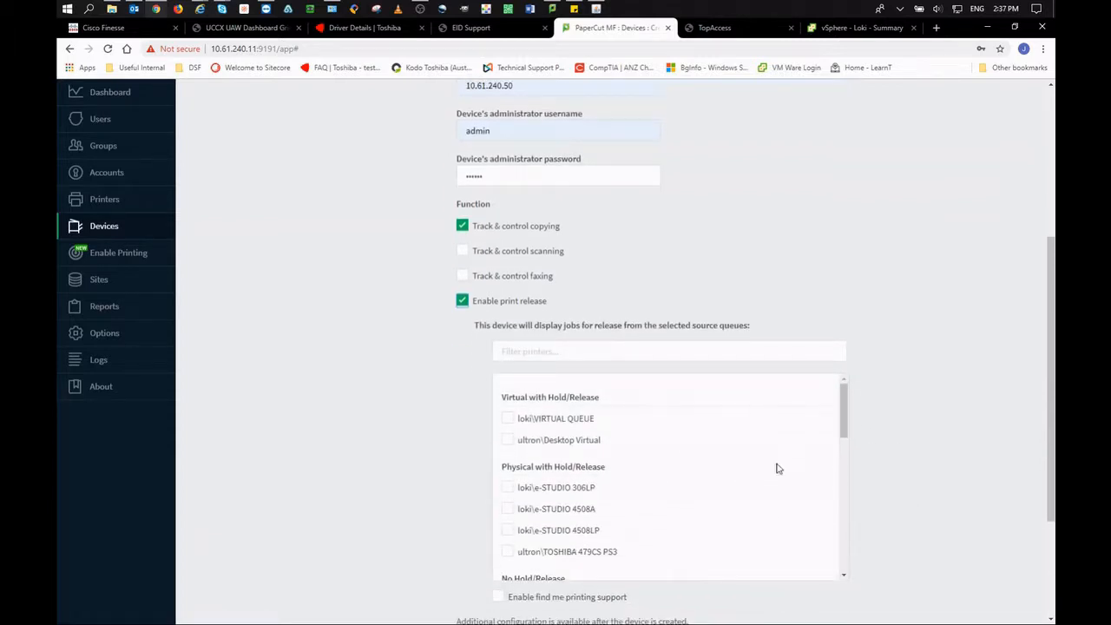
{"action": "left_click", "coordinate": [508, 419]}
{"action": "scroll", "coordinate": [998, 420], "scroll_direction": "down", "scroll_amount": 4}
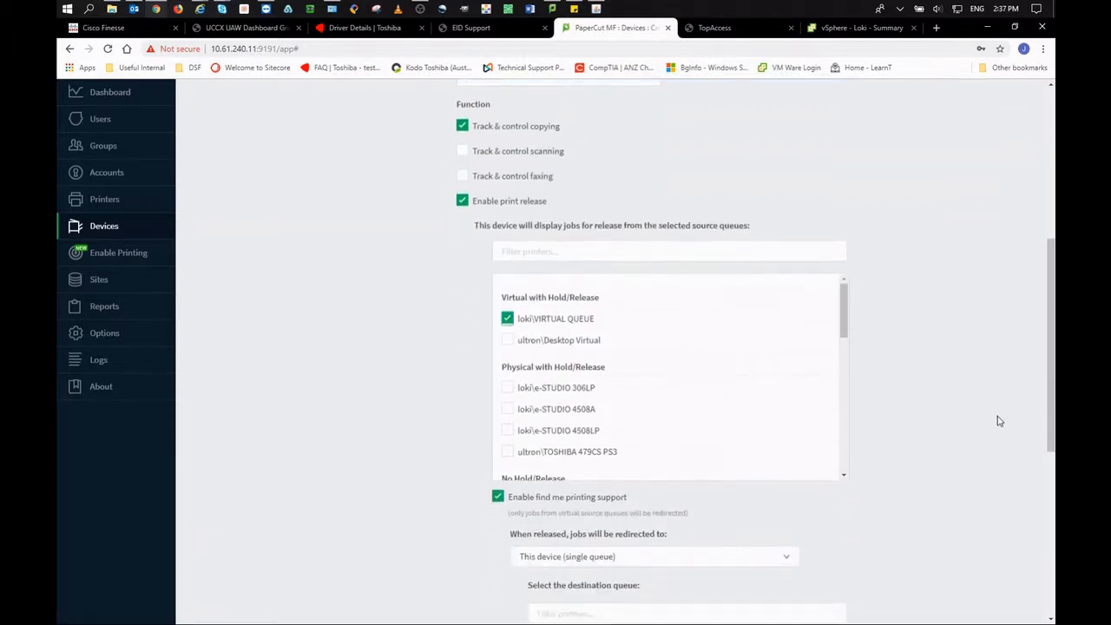
{"action": "scroll", "coordinate": [999, 421], "scroll_direction": "down", "scroll_amount": 2}
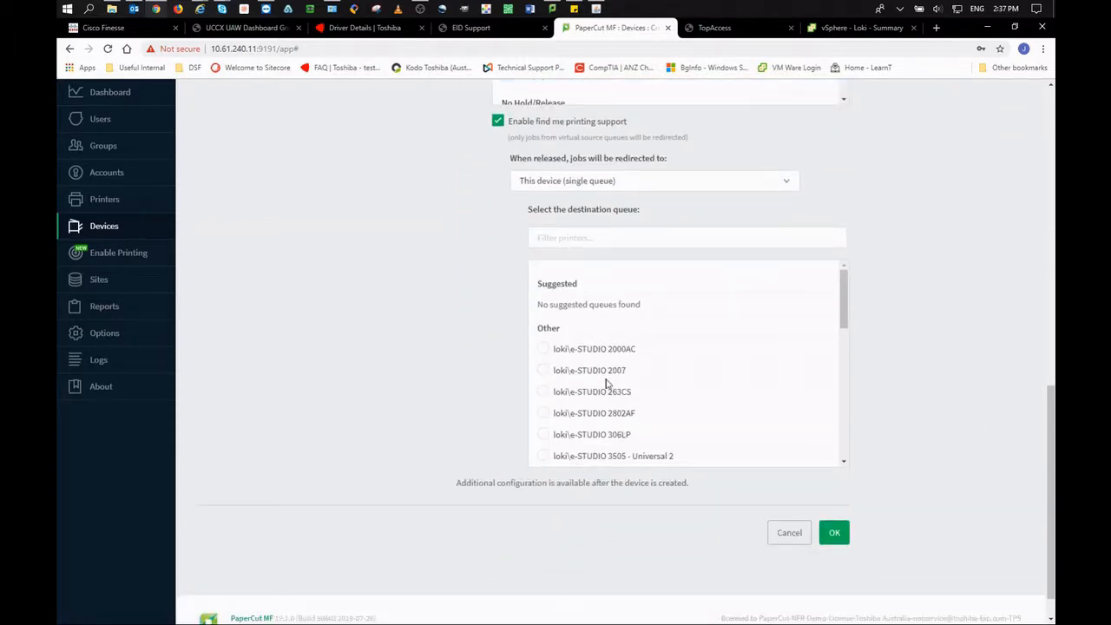
{"action": "scroll", "coordinate": [692, 399], "scroll_direction": "down", "scroll_amount": 3}
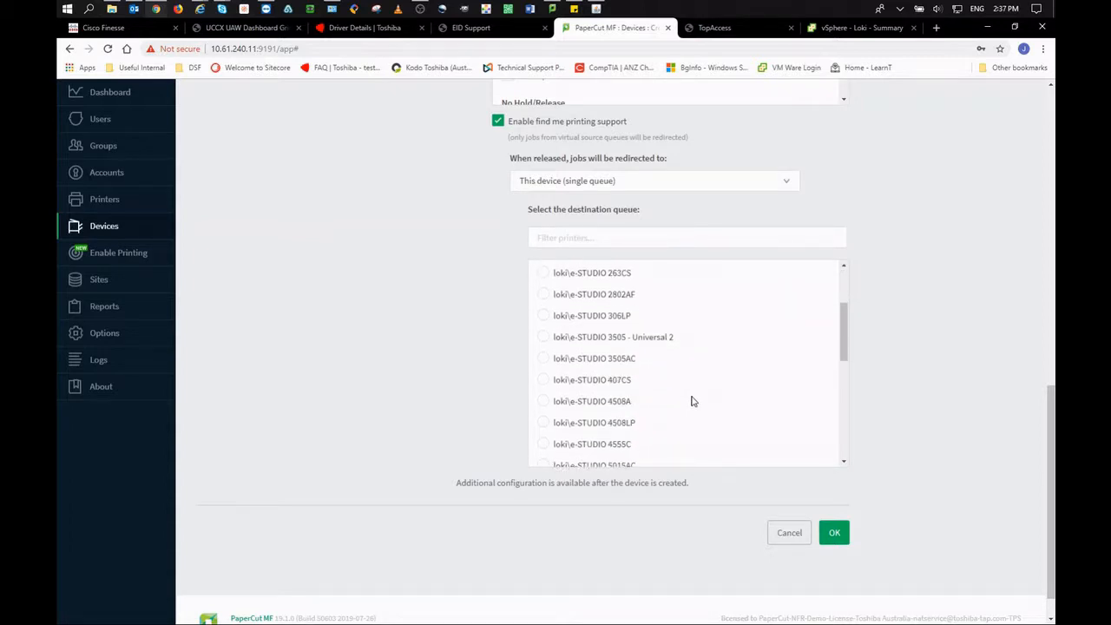
{"action": "left_click", "coordinate": [543, 422]}
{"action": "left_click", "coordinate": [835, 529]}
Enable self-association and guest access with an inherit-from user, then apply.
{"action": "scroll", "coordinate": [840, 523], "scroll_direction": "down", "scroll_amount": 2}
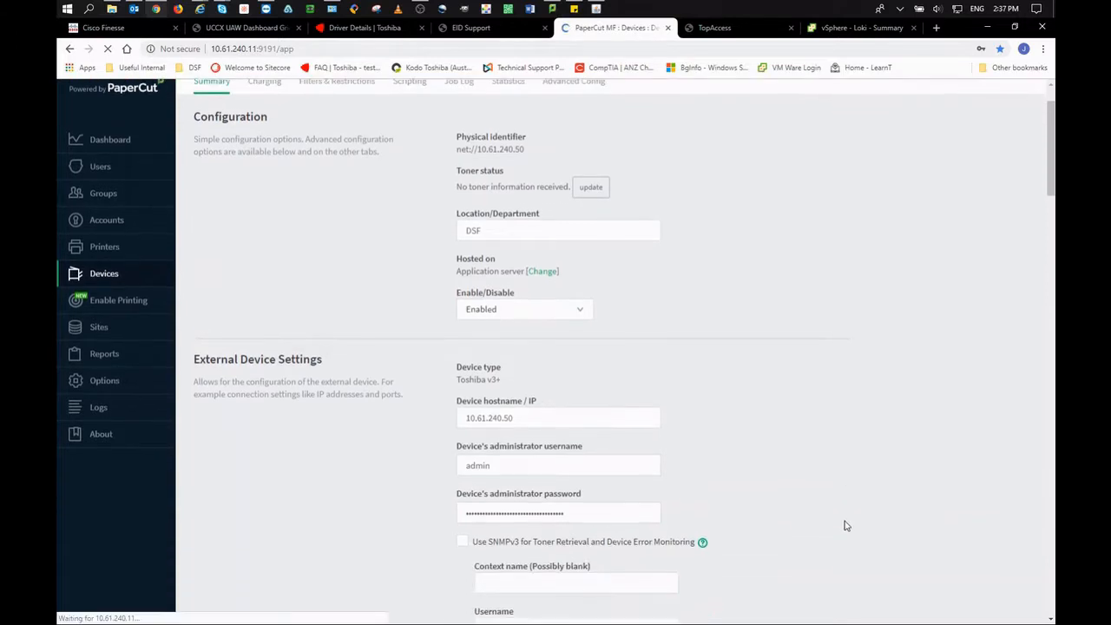
{"action": "scroll", "coordinate": [847, 525], "scroll_direction": "down", "scroll_amount": 3}
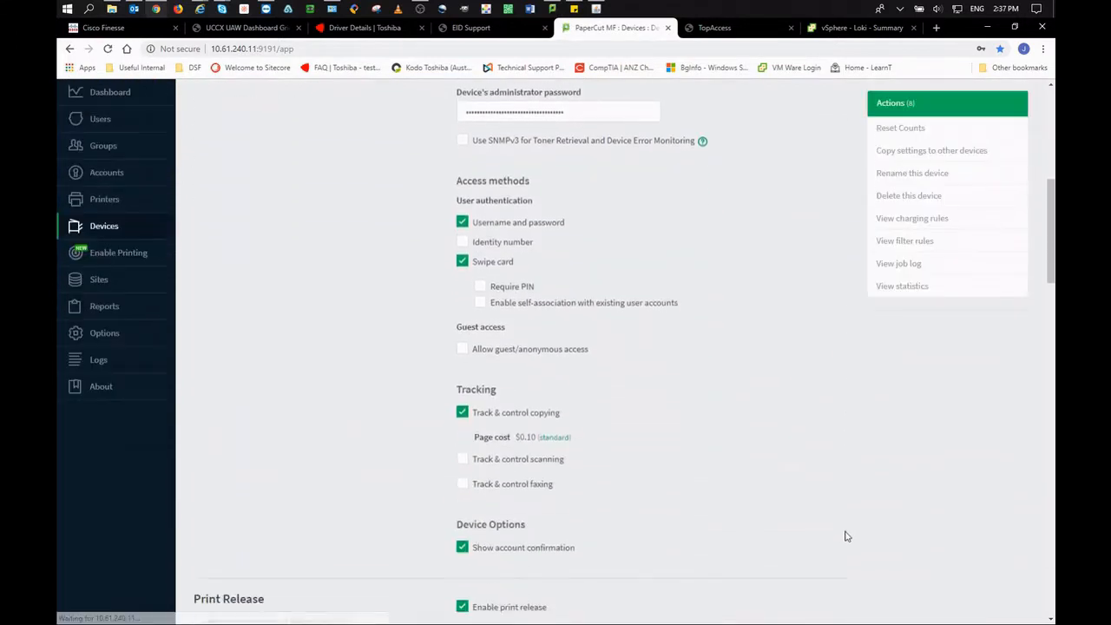
{"action": "left_click", "coordinate": [523, 305]}
{"action": "left_click", "coordinate": [523, 347]}
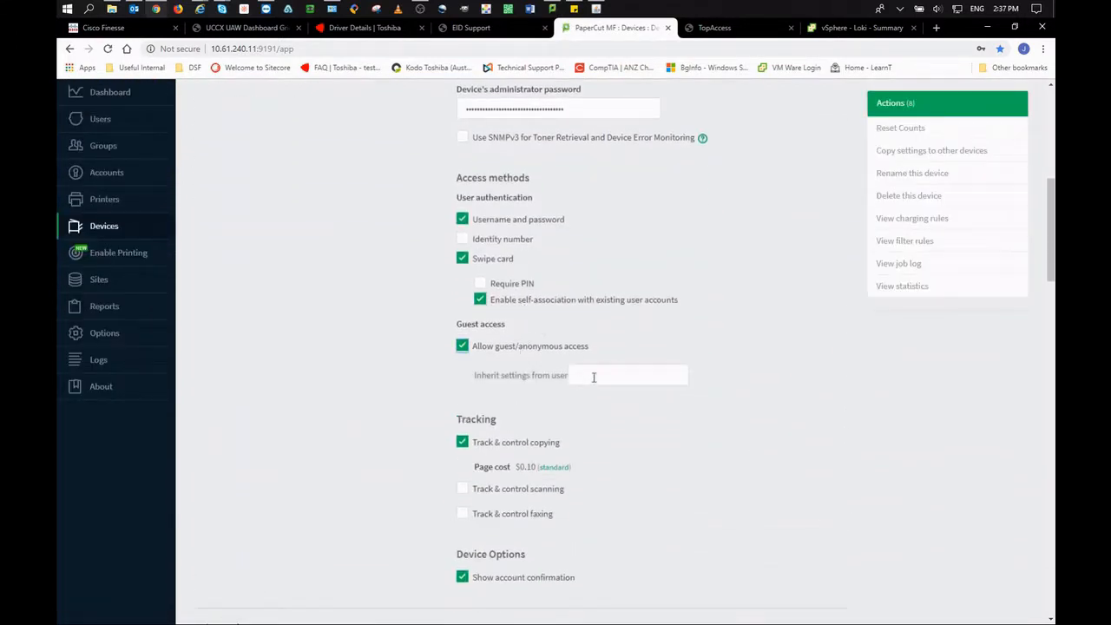
{"action": "left_click", "coordinate": [594, 377]}
{"action": "scroll", "coordinate": [756, 441], "scroll_direction": "down", "scroll_amount": 3}
{"action": "scroll", "coordinate": [943, 461], "scroll_direction": "down", "scroll_amount": 5}
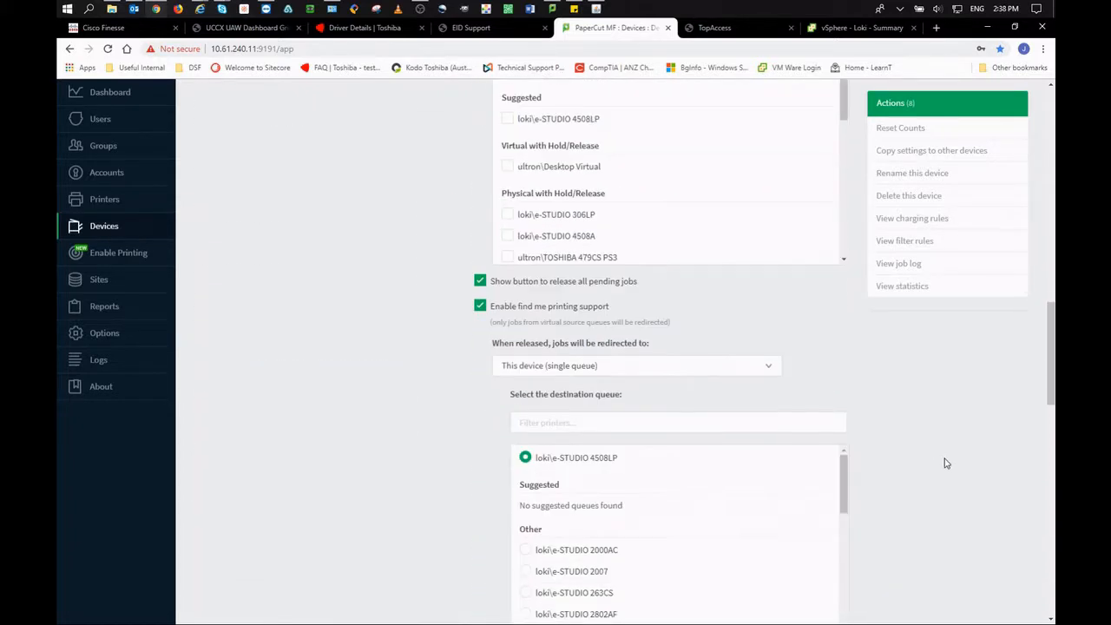
{"action": "scroll", "coordinate": [945, 463], "scroll_direction": "down", "scroll_amount": 10}
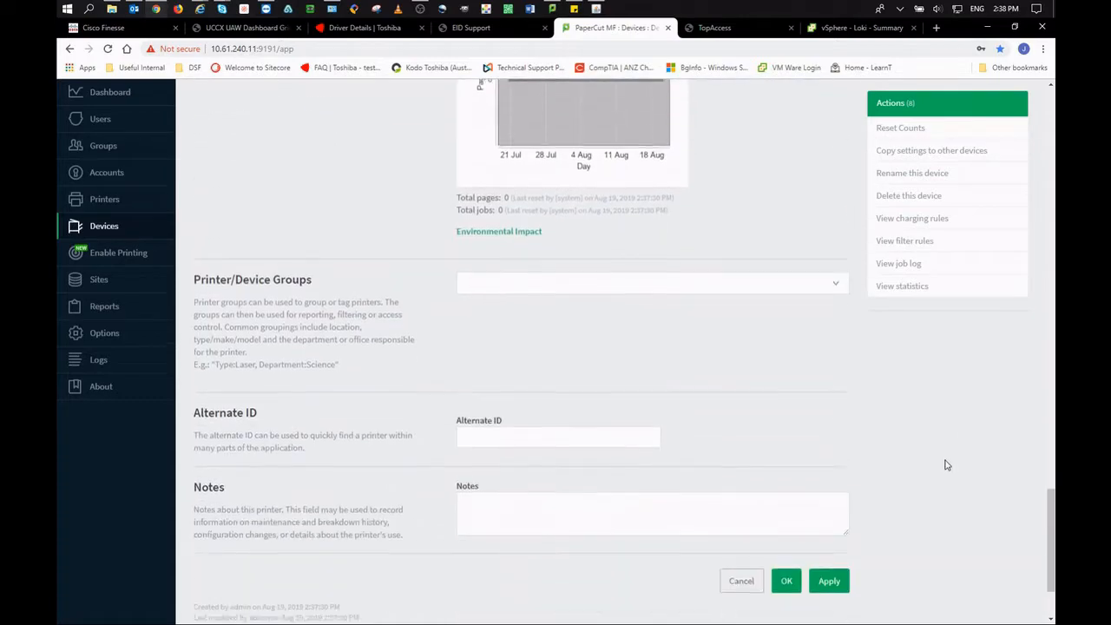
{"action": "scroll", "coordinate": [947, 466], "scroll_direction": "down", "scroll_amount": 2}
{"action": "left_click", "coordinate": [829, 462]}
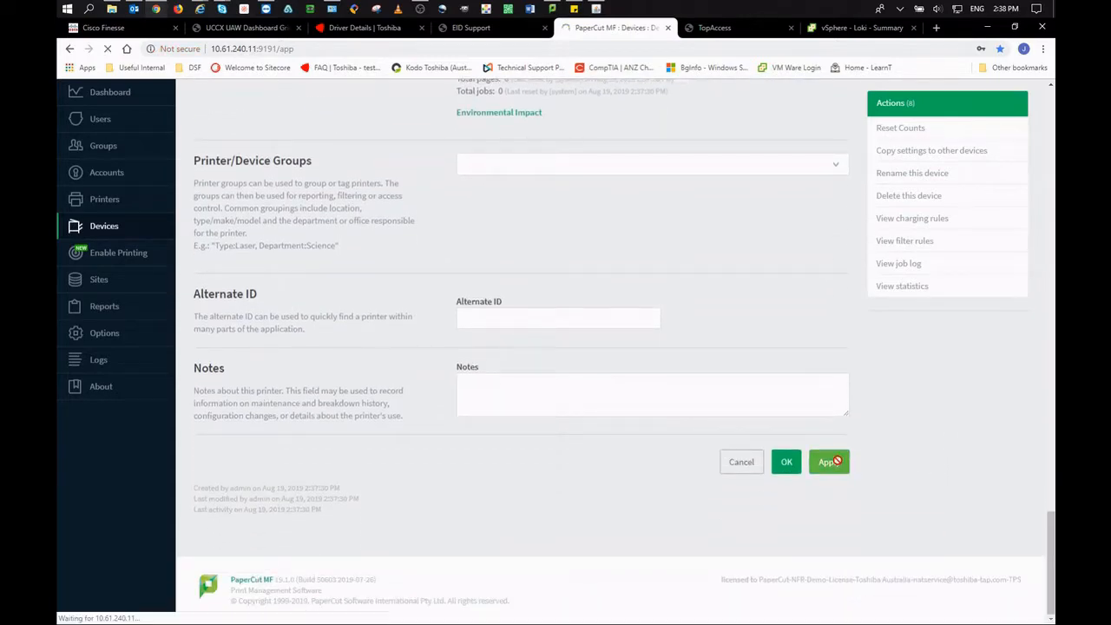
Enable integrated scanning on the Loops device and apply.
{"action": "scroll", "coordinate": [773, 412], "scroll_direction": "down", "scroll_amount": 3}
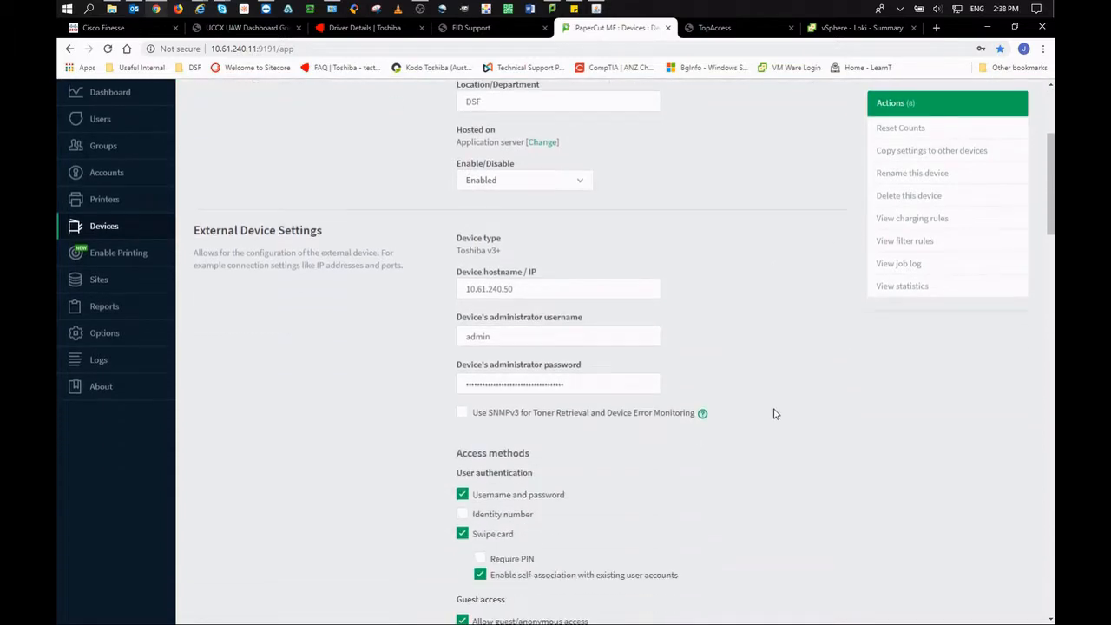
{"action": "scroll", "coordinate": [775, 414], "scroll_direction": "down", "scroll_amount": 2}
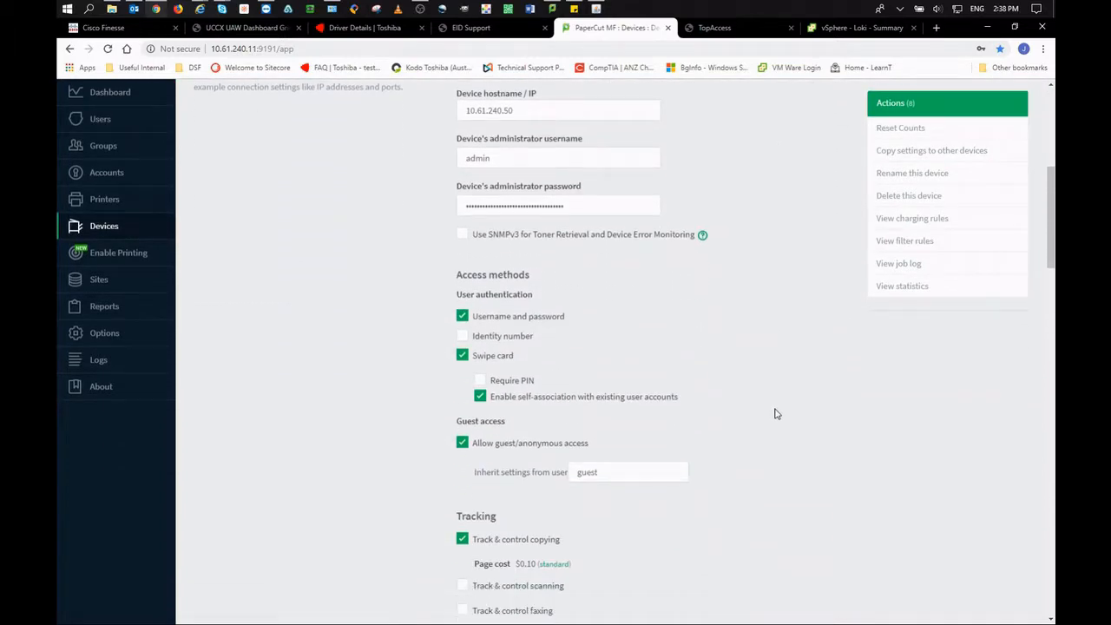
{"action": "scroll", "coordinate": [775, 414], "scroll_direction": "down", "scroll_amount": 10}
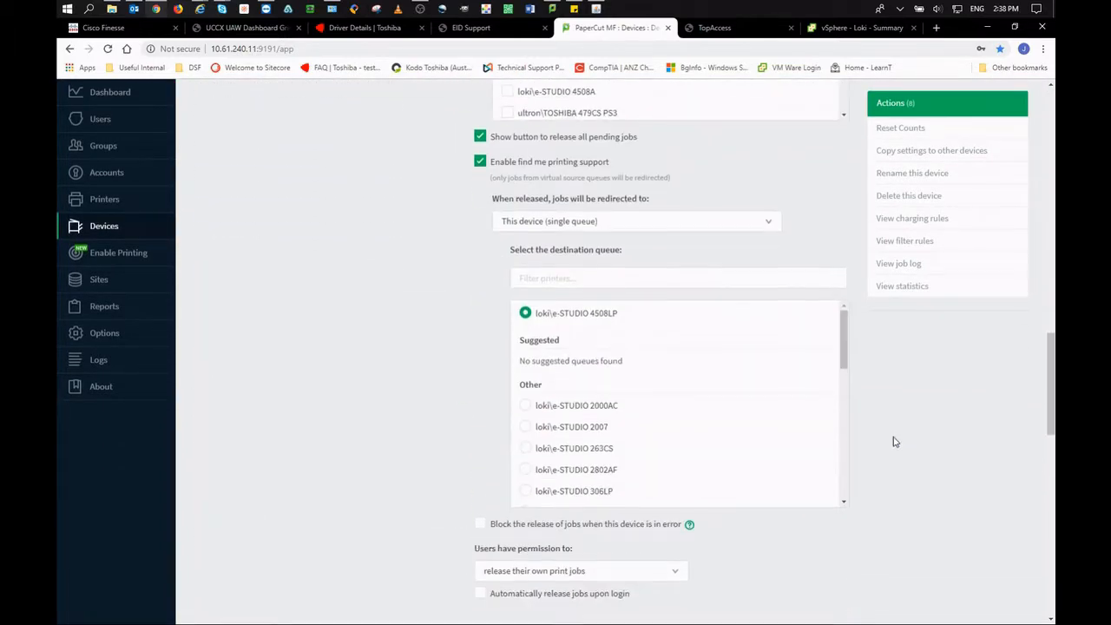
{"action": "scroll", "coordinate": [896, 442], "scroll_direction": "down", "scroll_amount": 3}
{"action": "left_click", "coordinate": [462, 358]}
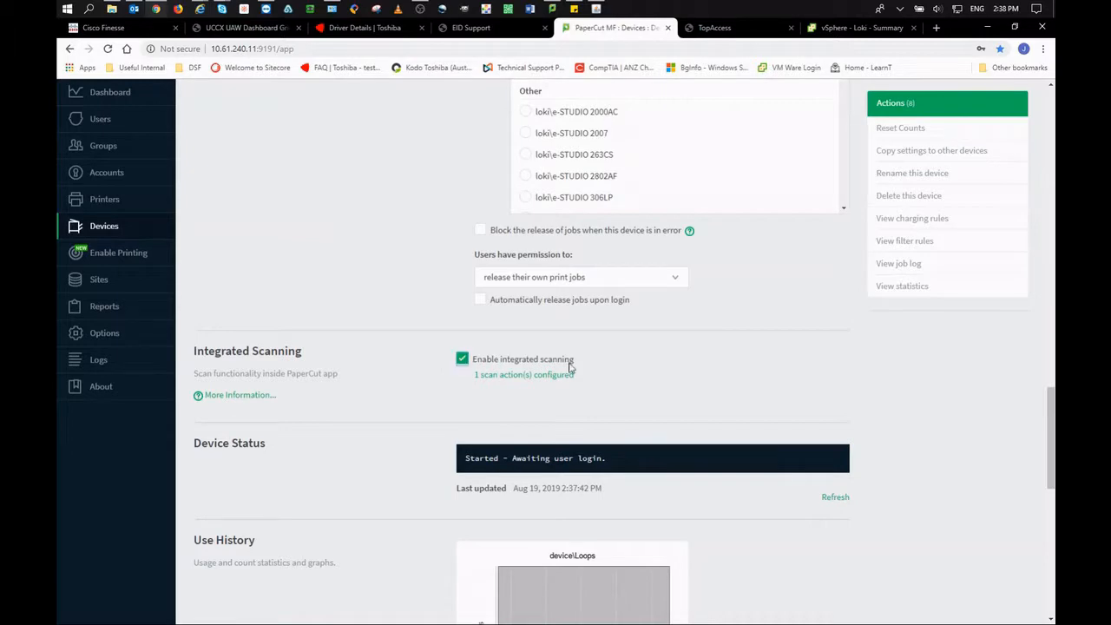
{"action": "scroll", "coordinate": [959, 438], "scroll_direction": "down", "scroll_amount": 3}
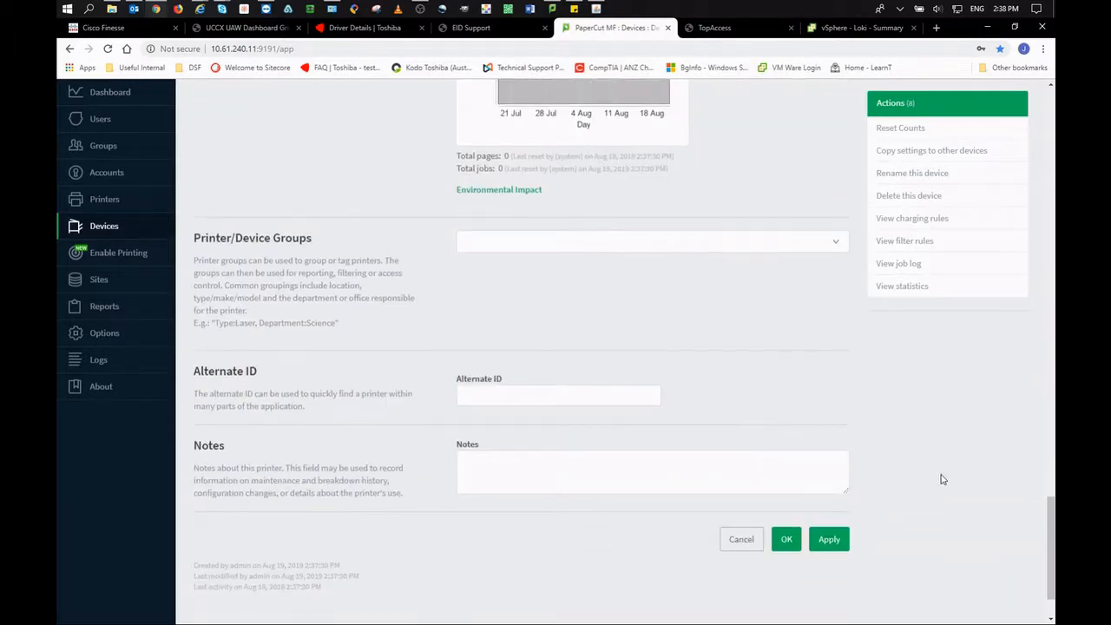
{"action": "left_click", "coordinate": [833, 539]}
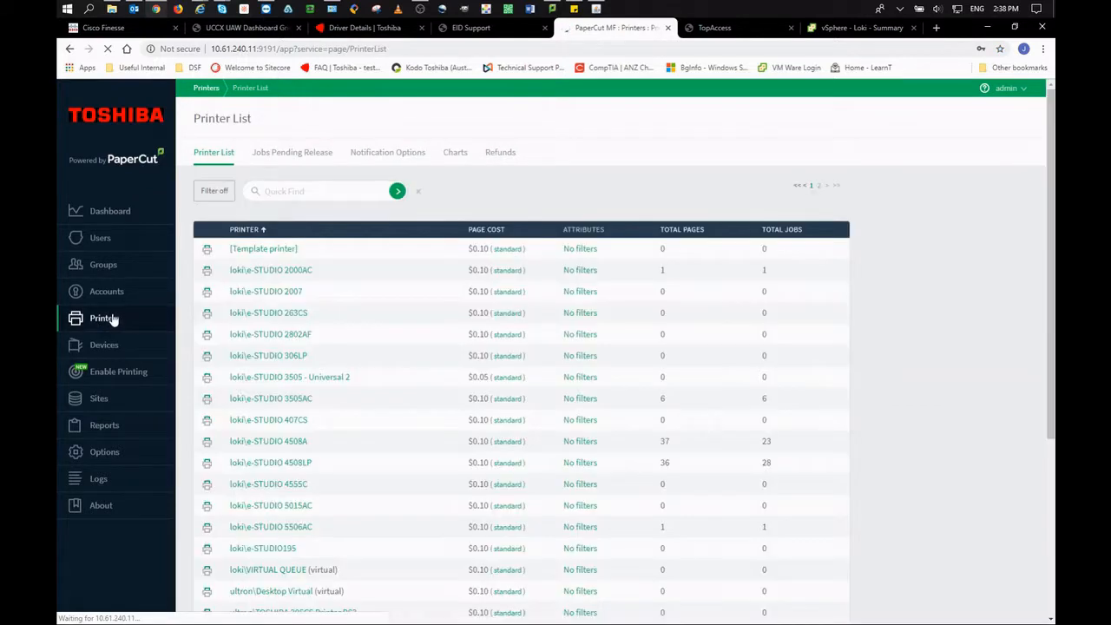
Open loki\VIRTUAL QUEUE, review its job redirection and hold/release settings, and apply them.
{"action": "scroll", "coordinate": [366, 385], "scroll_direction": "down", "scroll_amount": 2}
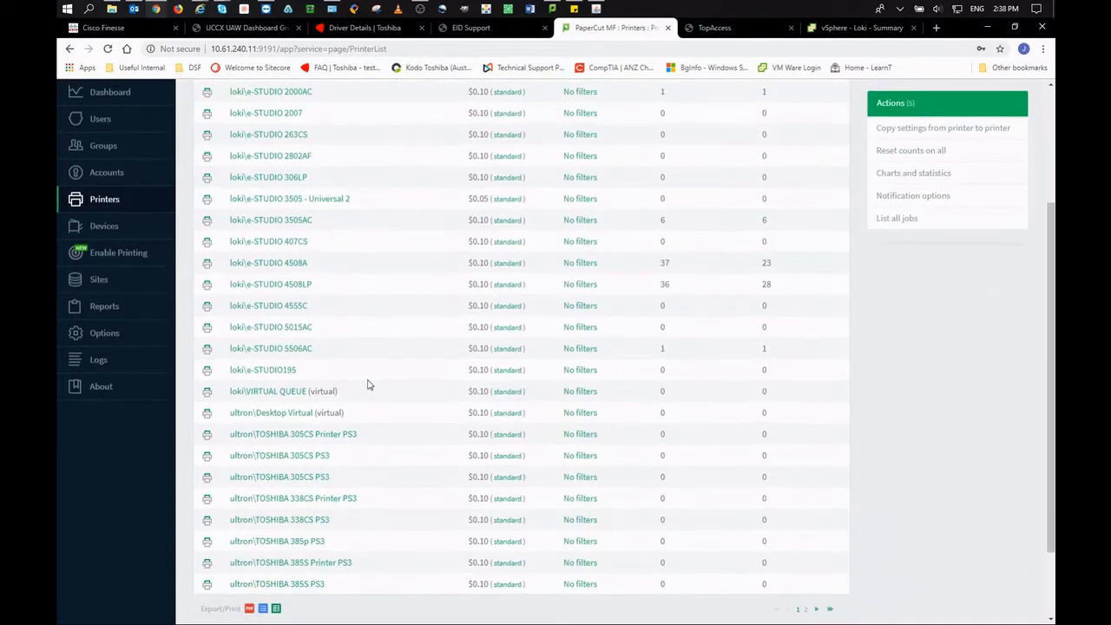
{"action": "left_click", "coordinate": [280, 395]}
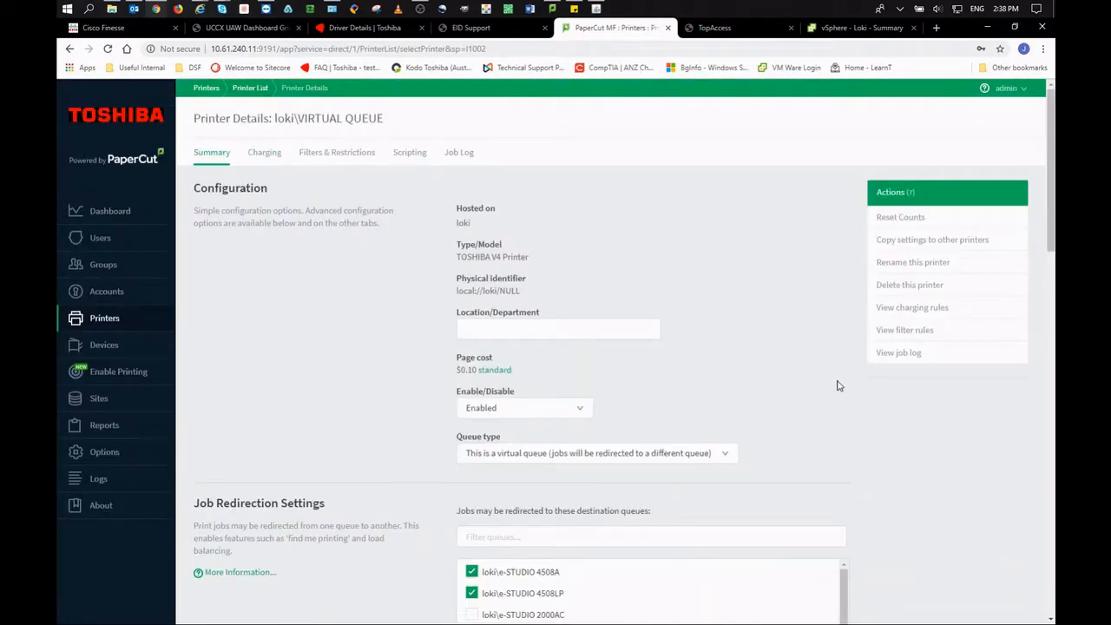
{"action": "scroll", "coordinate": [836, 385], "scroll_direction": "down", "scroll_amount": 2}
{"action": "scroll", "coordinate": [891, 397], "scroll_direction": "down", "scroll_amount": 3}
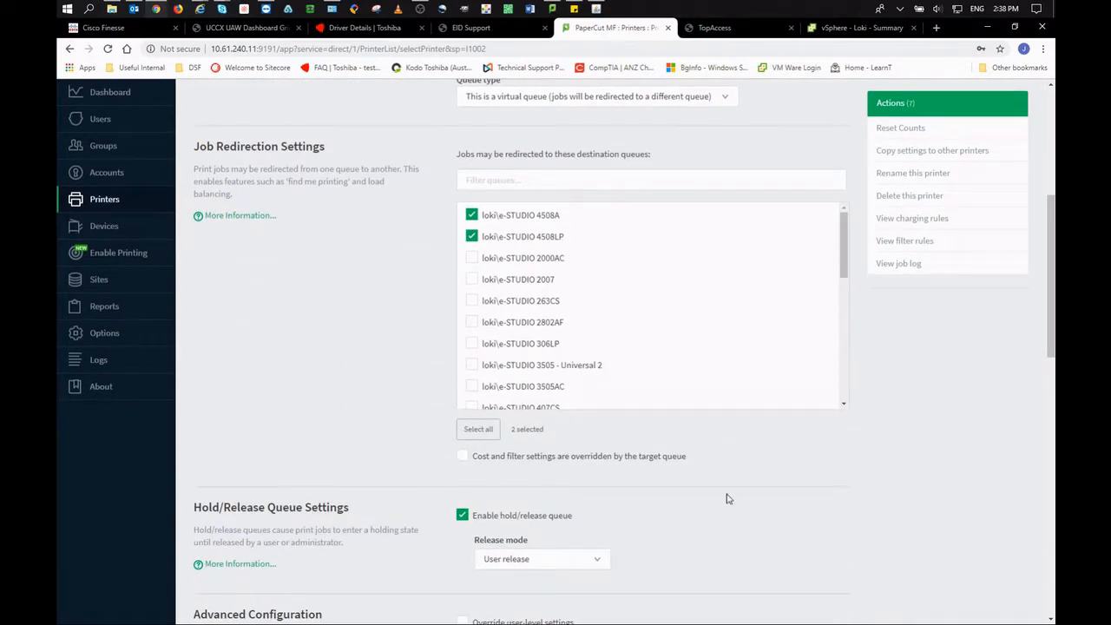
{"action": "scroll", "coordinate": [795, 510], "scroll_direction": "down", "scroll_amount": 1}
{"action": "scroll", "coordinate": [795, 511], "scroll_direction": "down", "scroll_amount": 8}
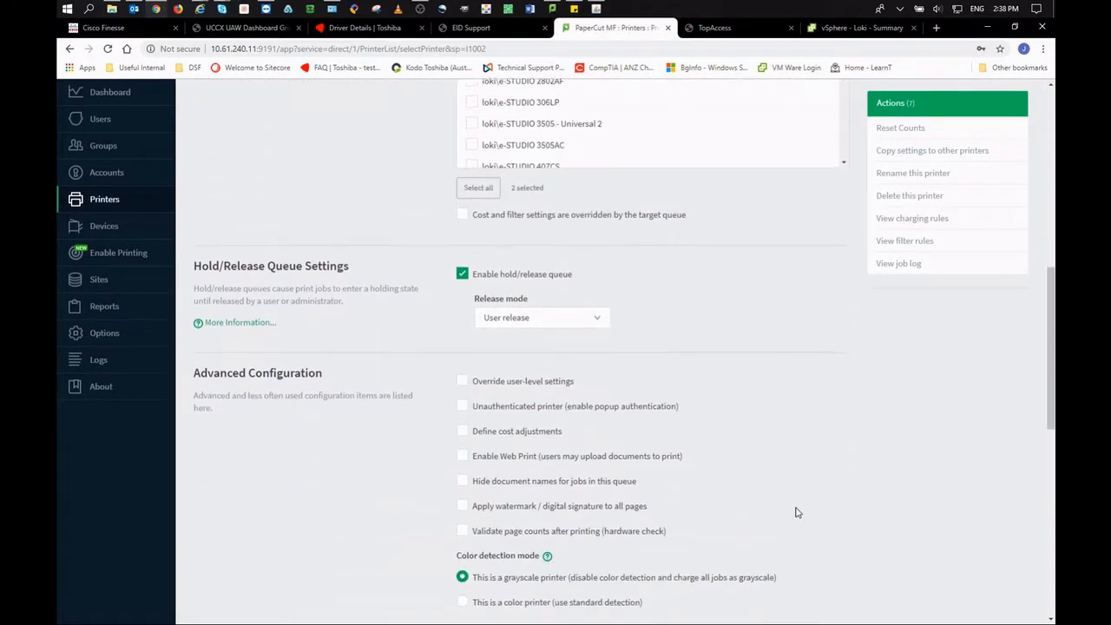
{"action": "scroll", "coordinate": [795, 512], "scroll_direction": "up", "scroll_amount": 3}
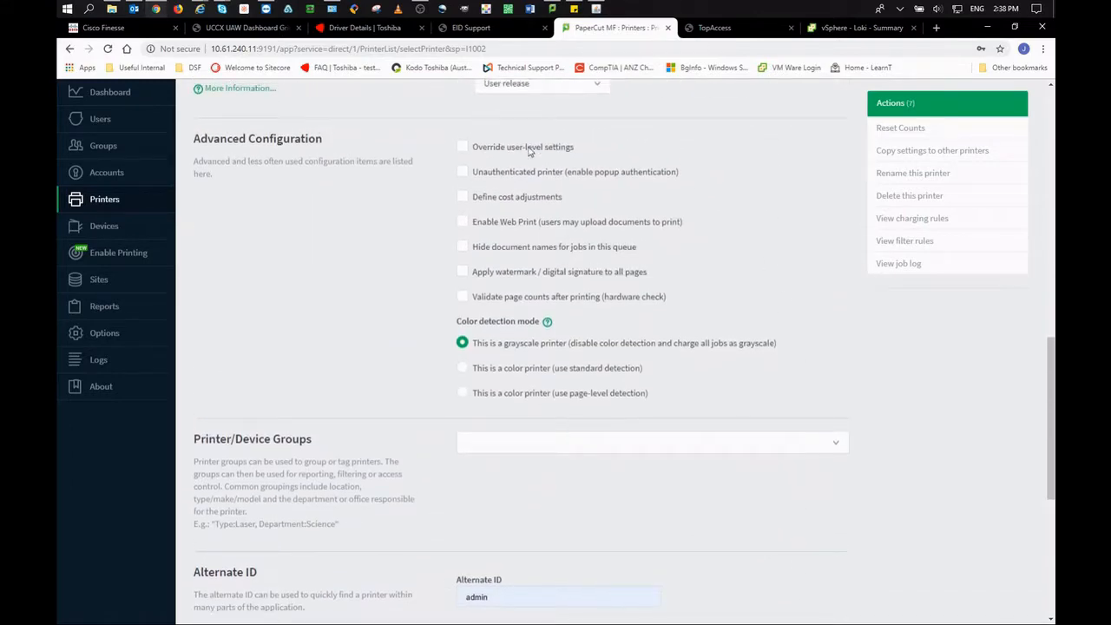
{"action": "scroll", "coordinate": [845, 401], "scroll_direction": "down", "scroll_amount": 4}
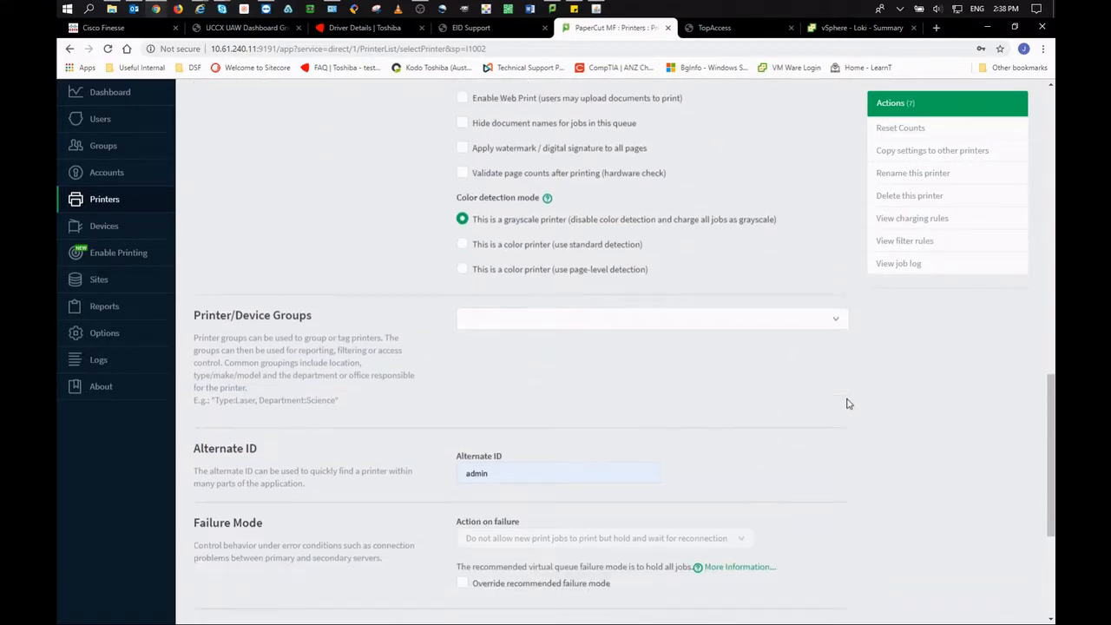
{"action": "left_click", "coordinate": [828, 461]}
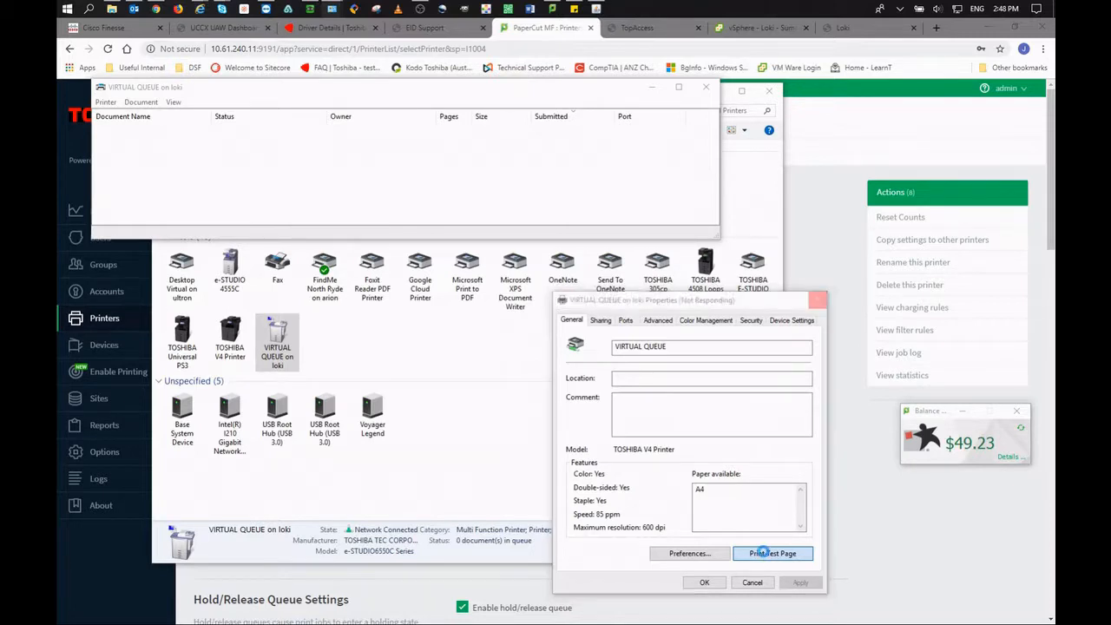
Print test pages to VIRTUAL QUEUE, then bring its print queue and the device panel into view.
{"action": "left_click", "coordinate": [629, 355]}
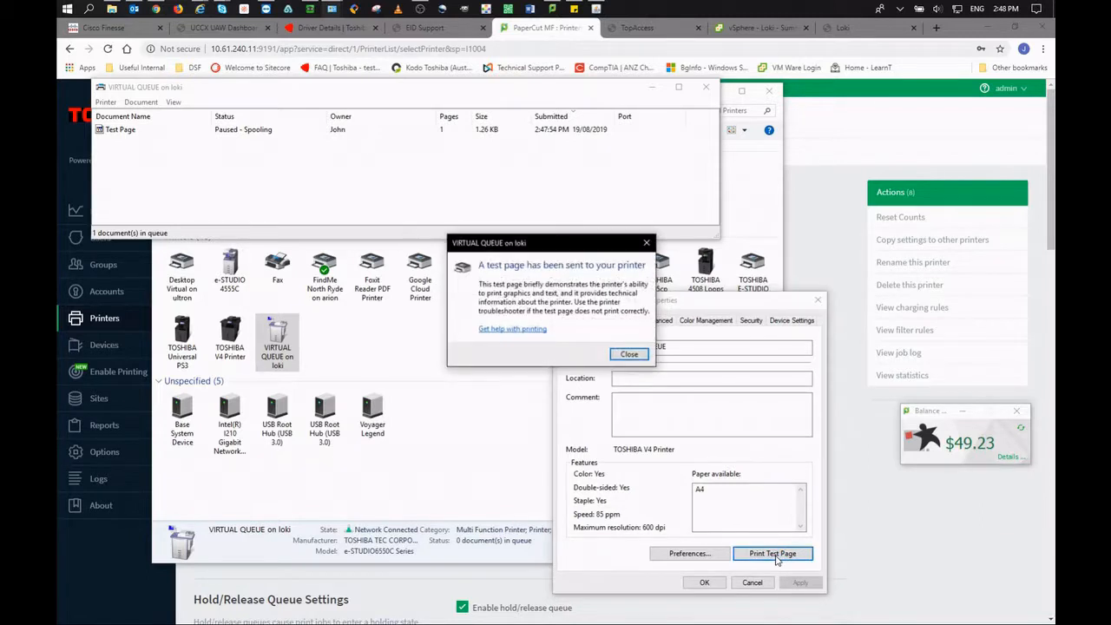
{"action": "left_click", "coordinate": [627, 355]}
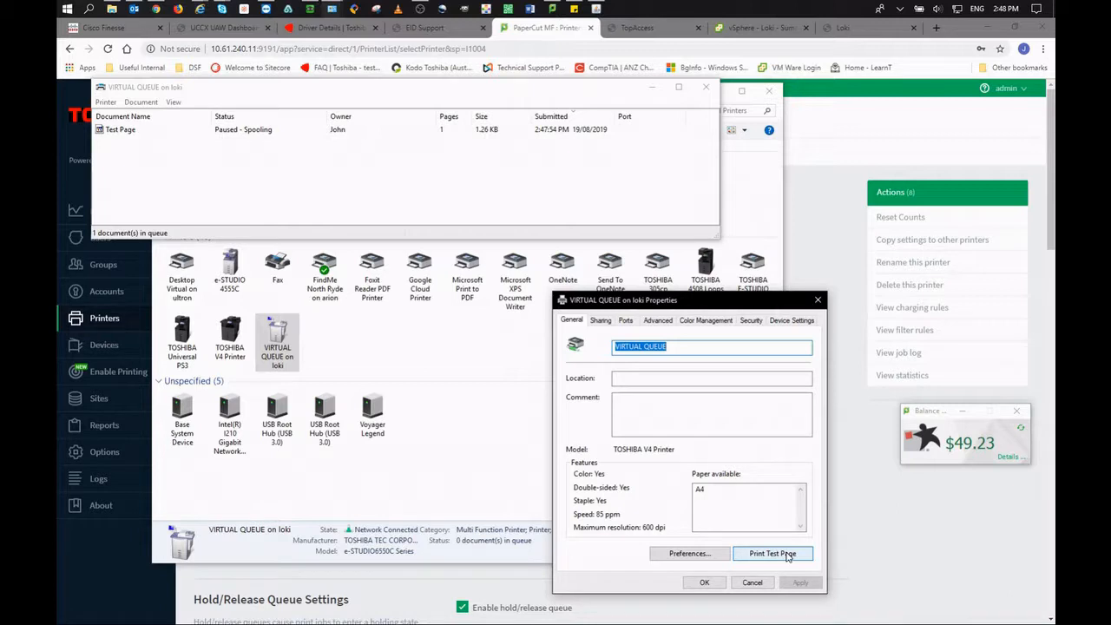
{"action": "left_click", "coordinate": [788, 556]}
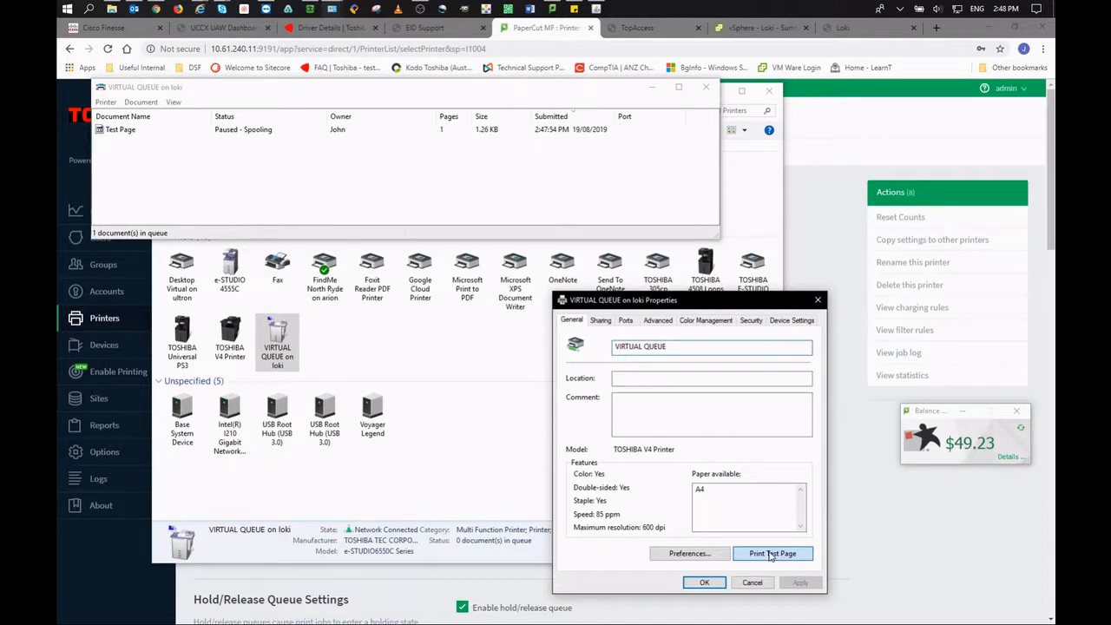
{"action": "left_click", "coordinate": [797, 553]}
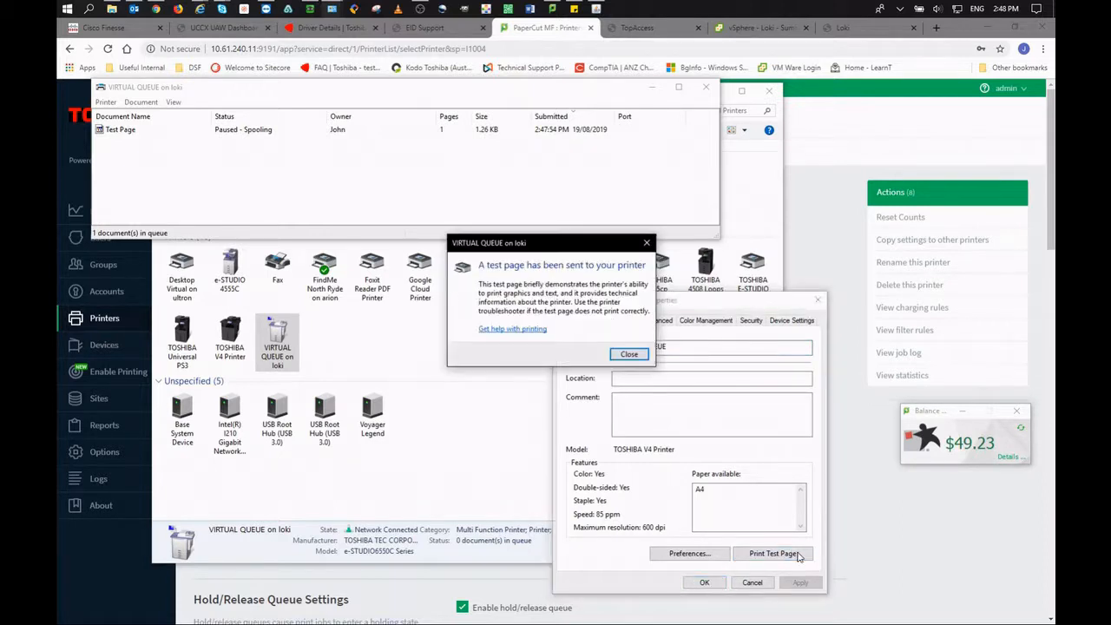
{"action": "left_click", "coordinate": [629, 355]}
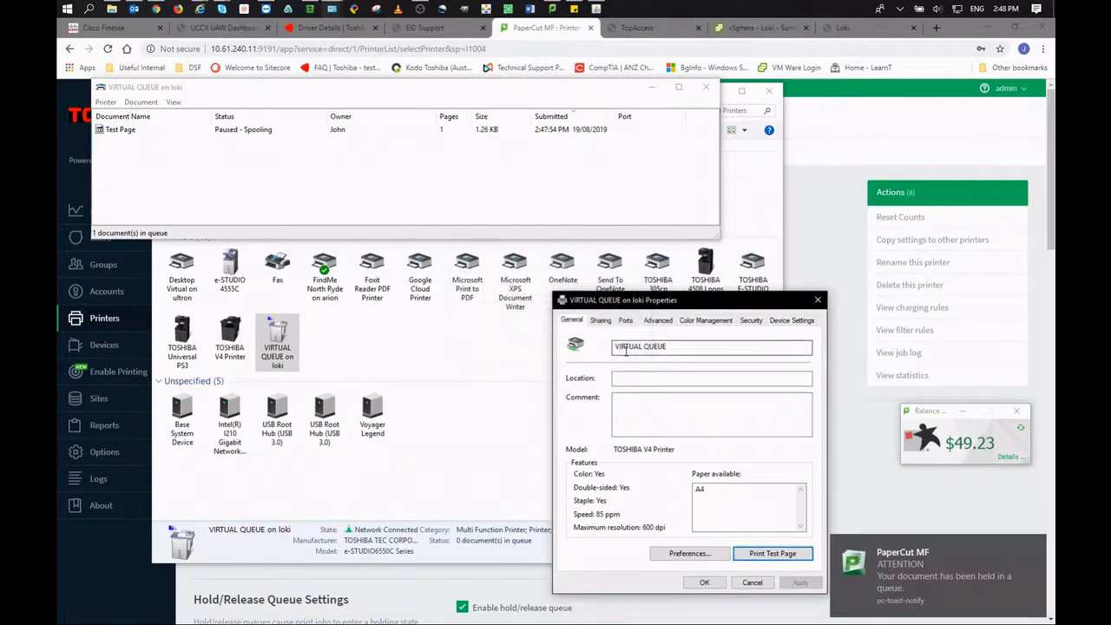
{"action": "left_click", "coordinate": [504, 193]}
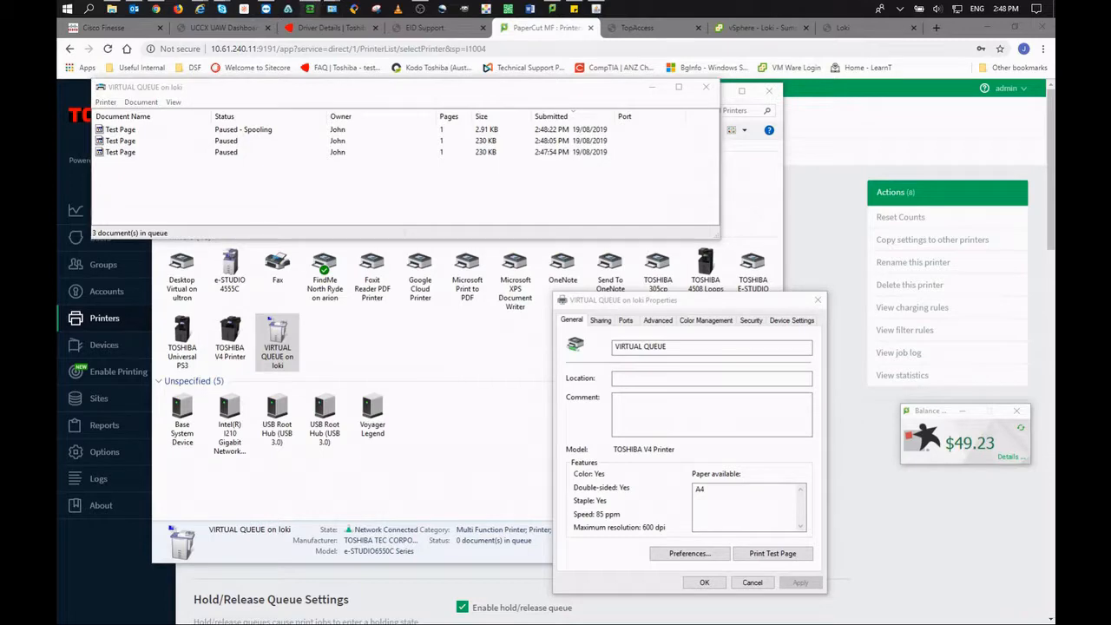
{"action": "left_click_drag", "start_coordinate": [0, 399], "coordinate": [572, 164]}
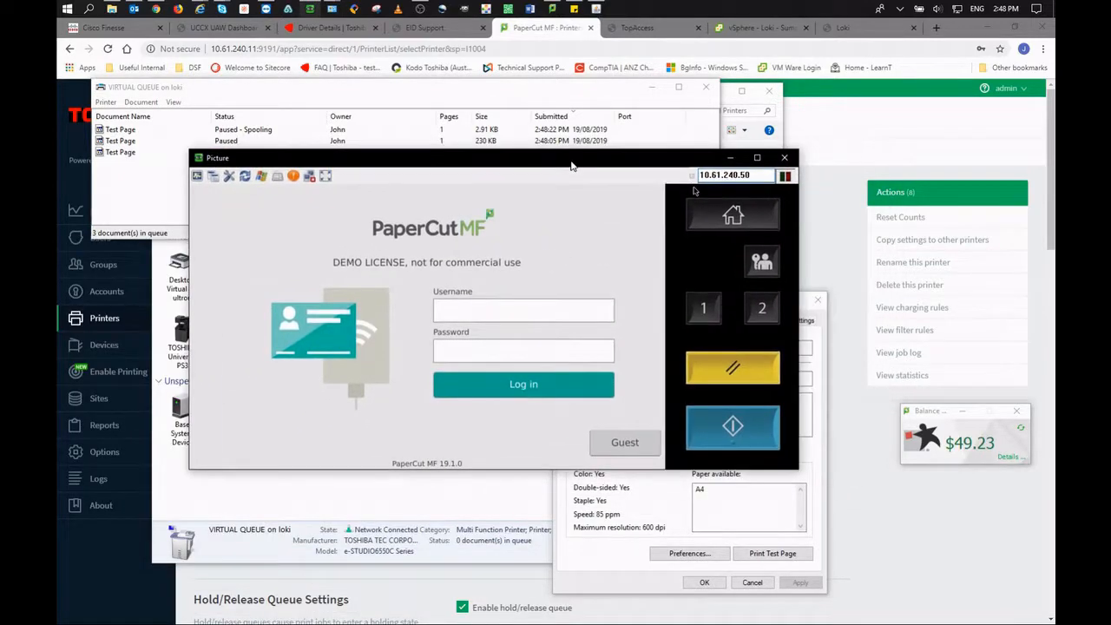
Log in to the device panel with the user's username and password.
{"action": "left_click", "coordinate": [521, 312]}
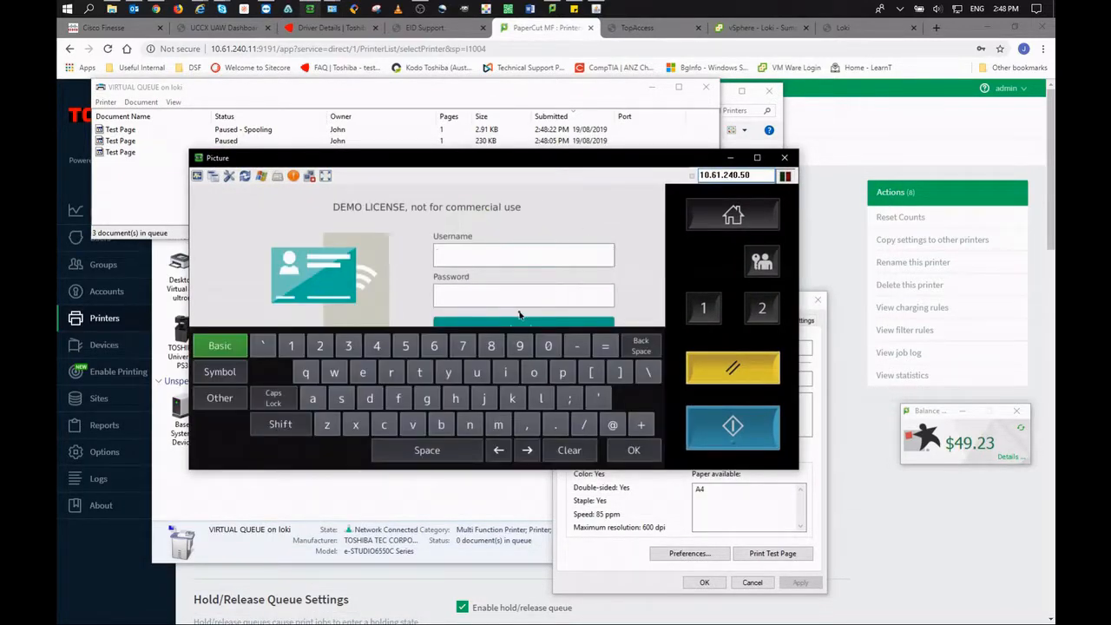
{"action": "type", "text": "john"}
{"action": "left_click", "coordinate": [501, 301]}
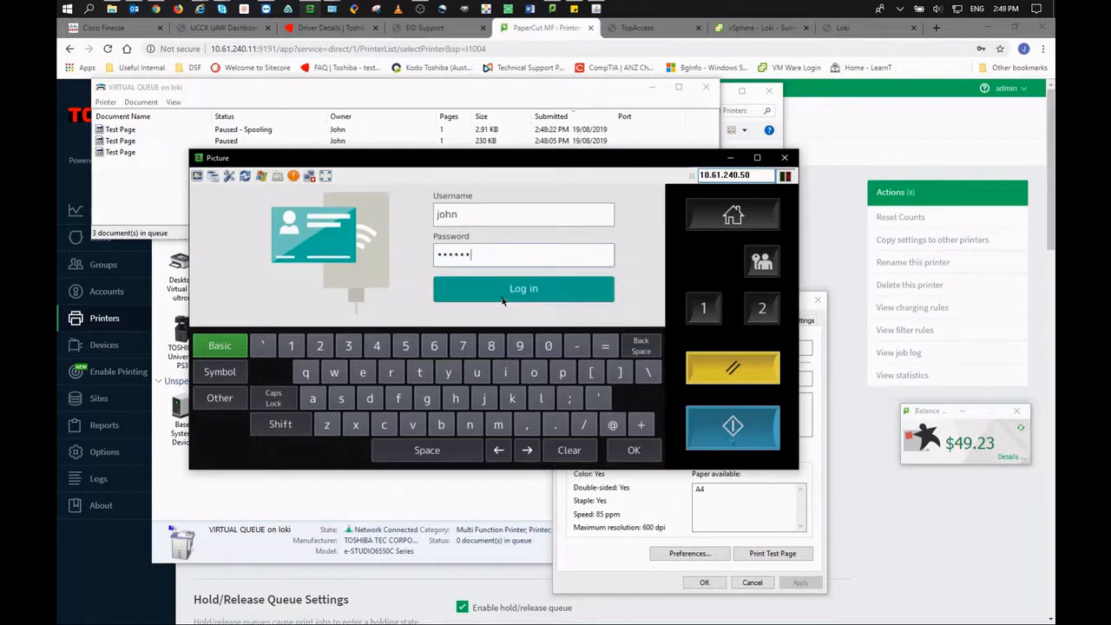
{"action": "left_click", "coordinate": [502, 300]}
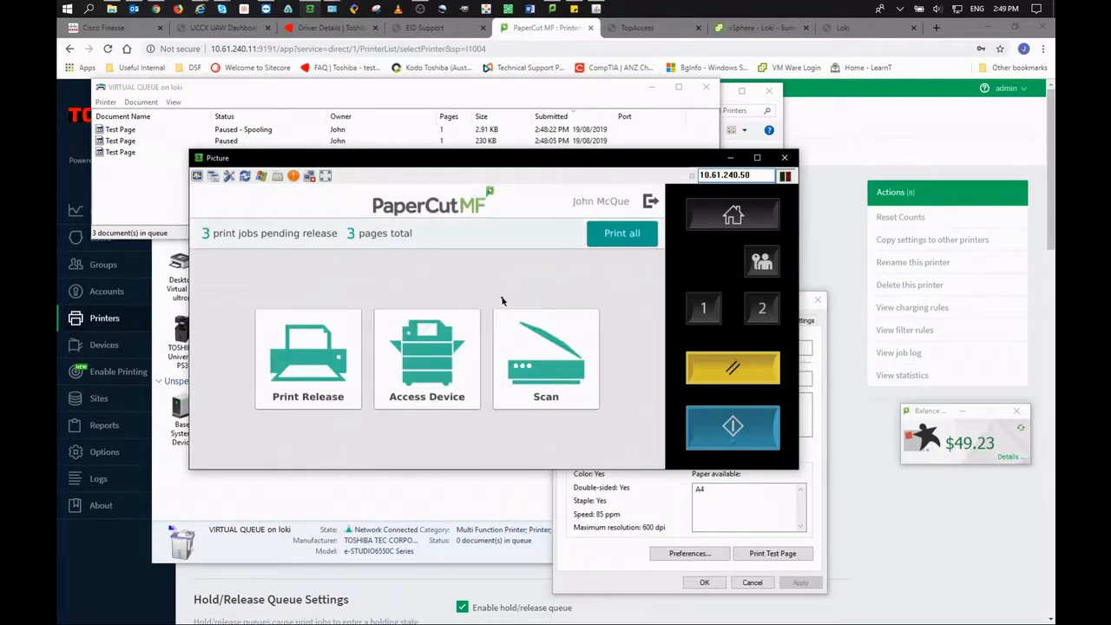
Select the three held Test Page jobs under Print Release and print them, leaving the balance at $49.18.
{"action": "left_click", "coordinate": [319, 351]}
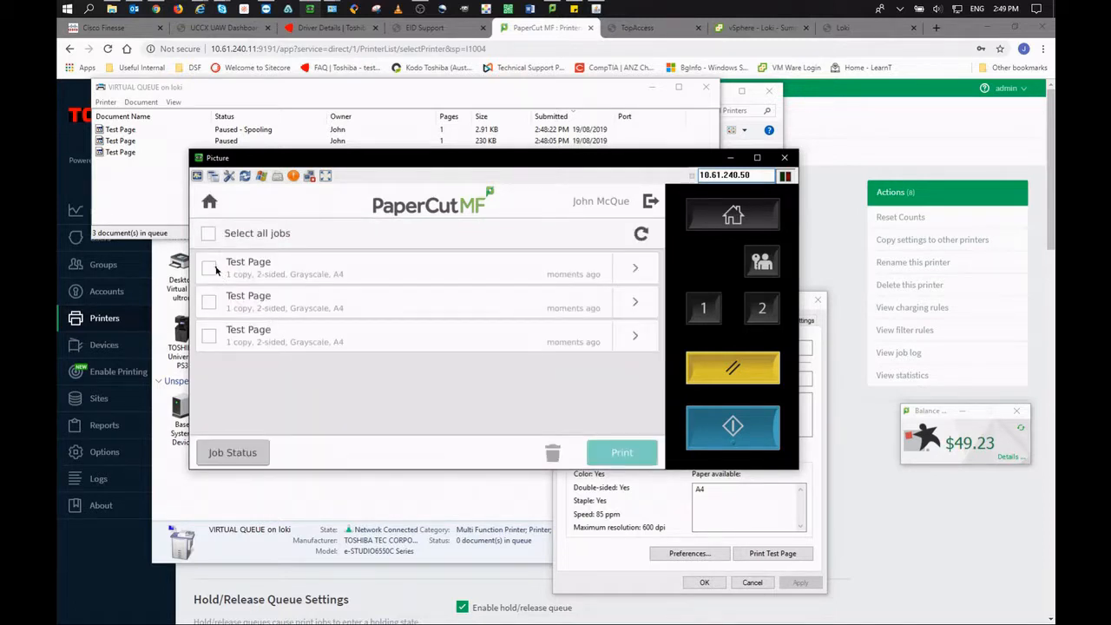
{"action": "left_click", "coordinate": [210, 270]}
{"action": "left_click", "coordinate": [209, 301]}
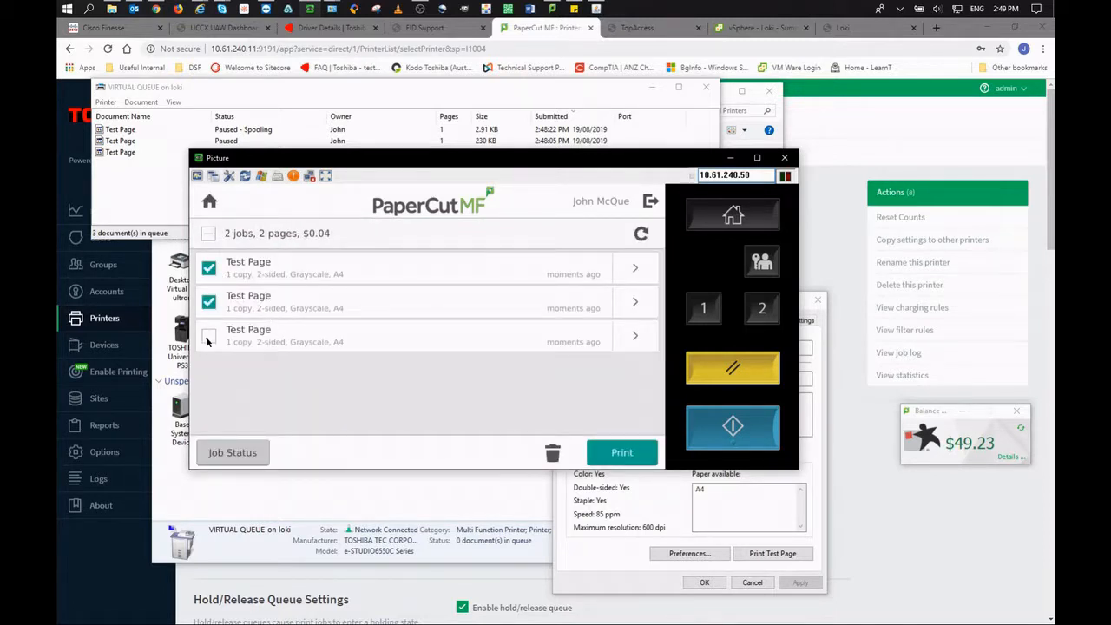
{"action": "left_click", "coordinate": [209, 337]}
{"action": "left_click", "coordinate": [626, 453]}
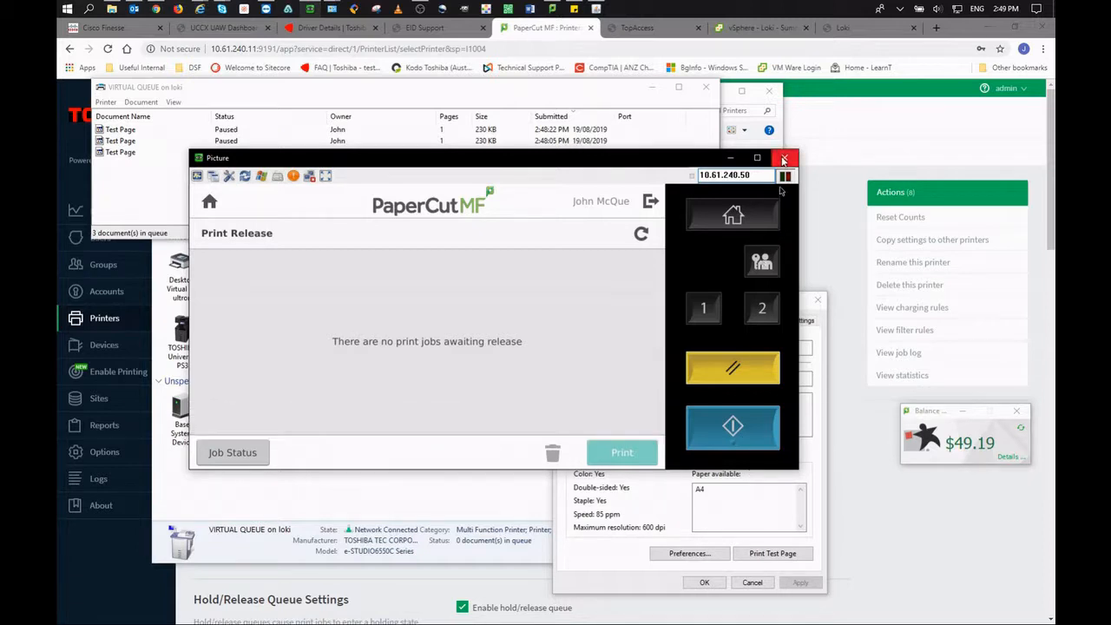
{"action": "left_click", "coordinate": [119, 207]}
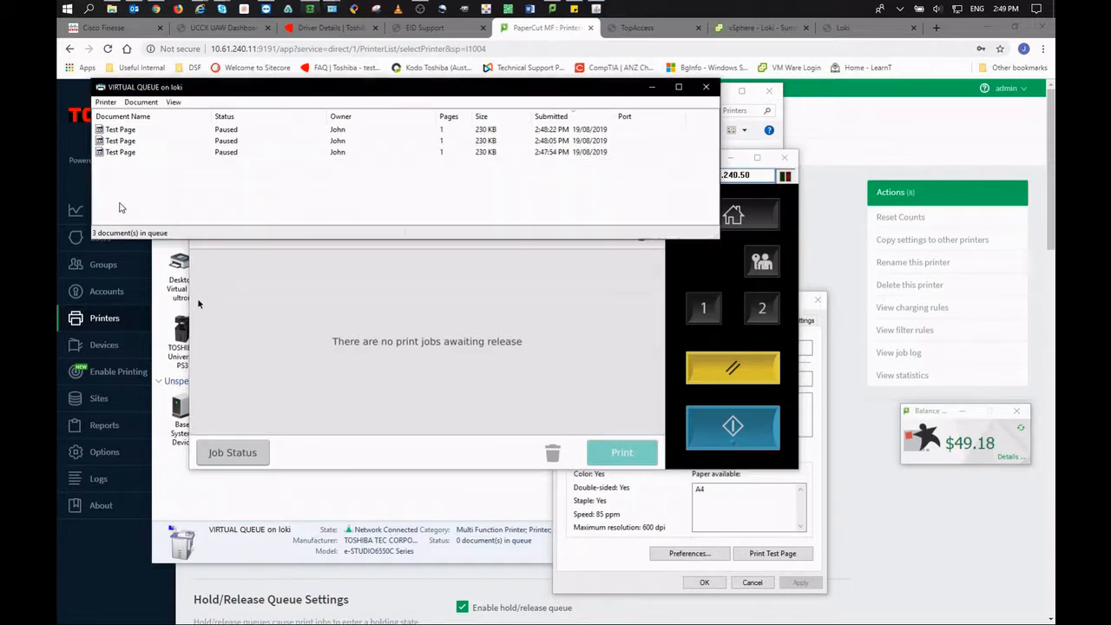